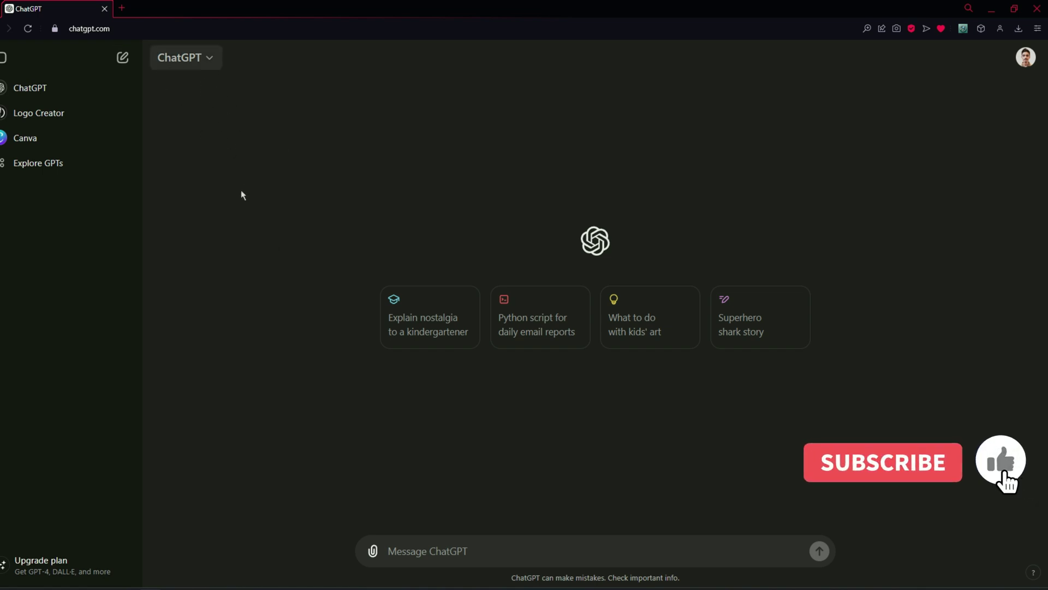
- Copy the e-commerce project-plan prompt from the first line of prompts.txt in Notepad
{"action": "left_click", "coordinate": [373, 551]}
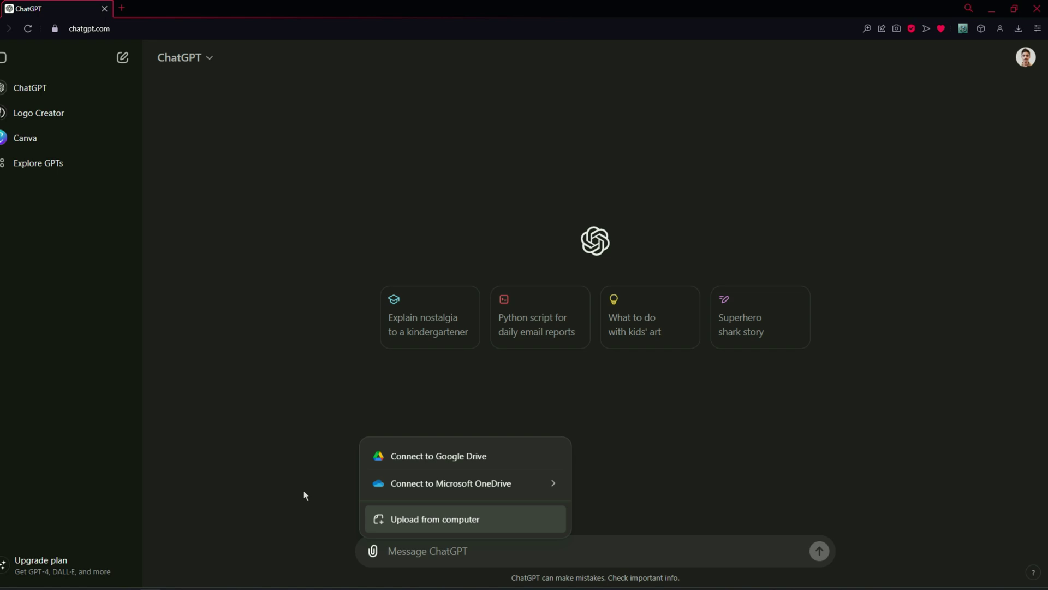
{"action": "left_click", "coordinate": [306, 461]}
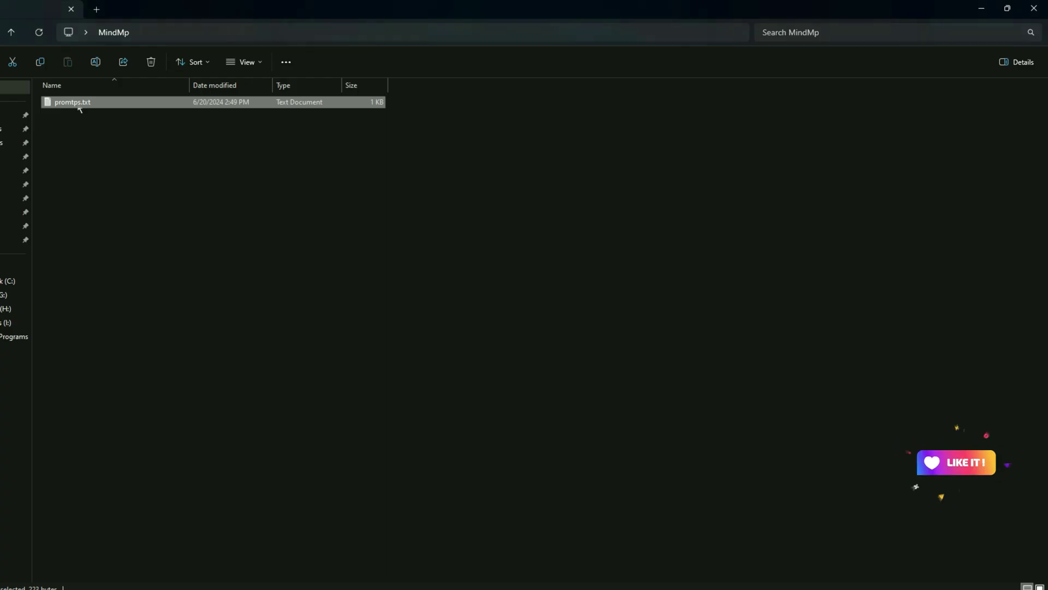
{"action": "double_click", "coordinate": [79, 103]}
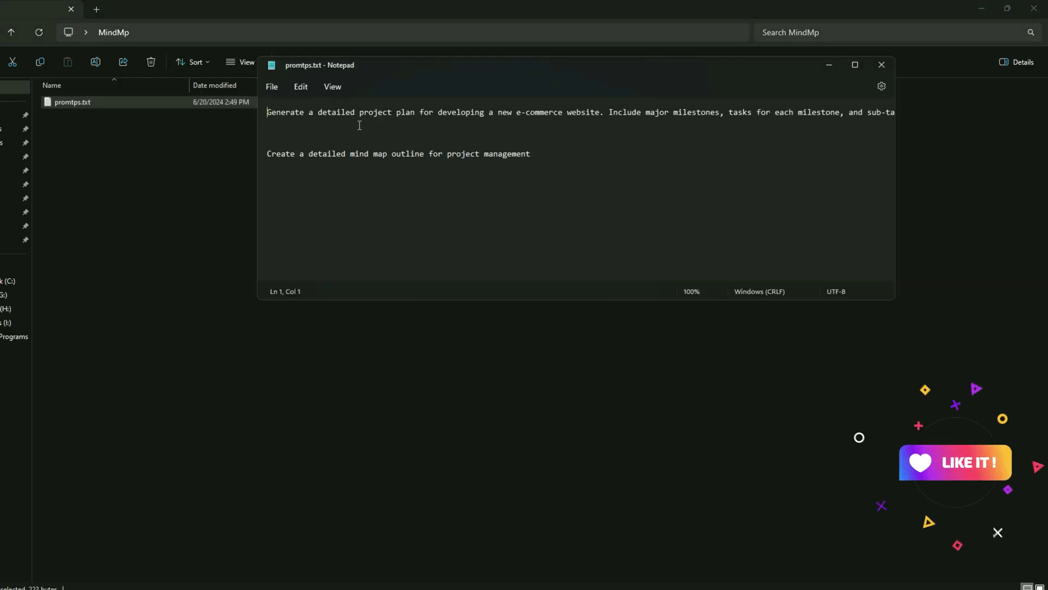
{"action": "triple_click", "coordinate": [360, 112]}
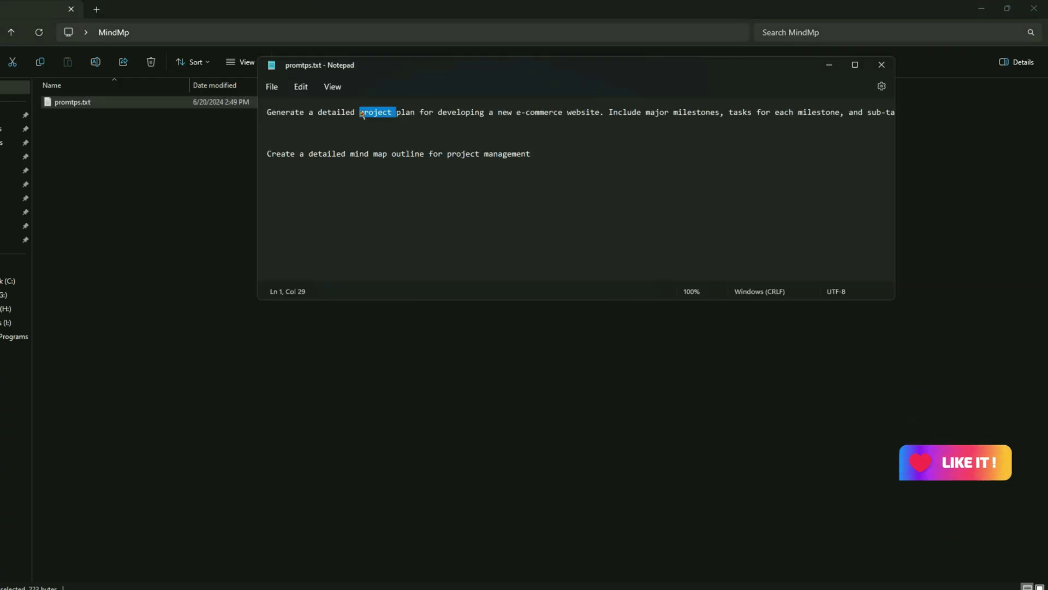
{"action": "left_click", "coordinate": [881, 64]}
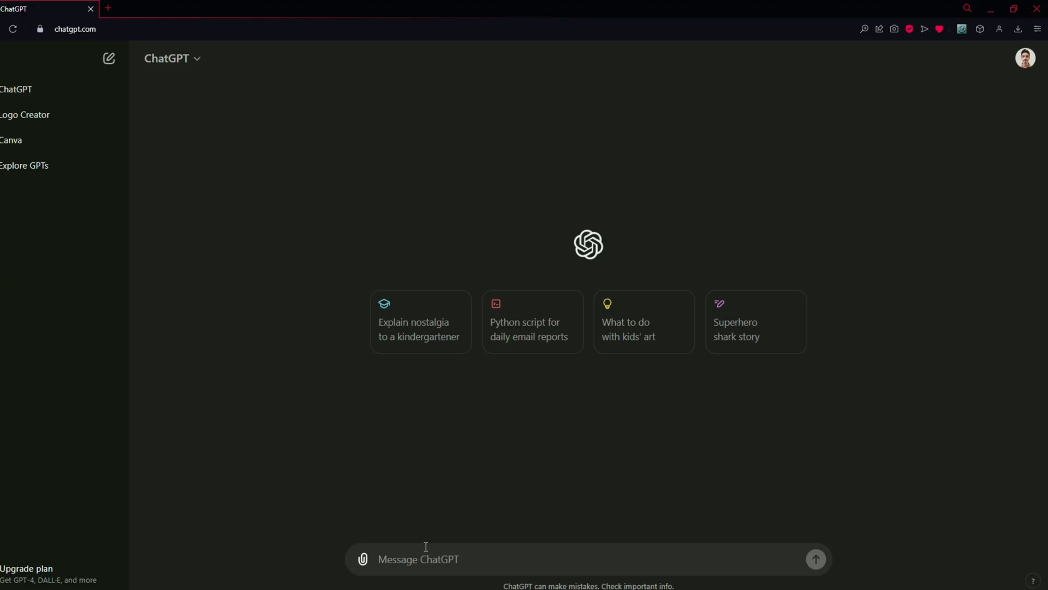
- Send the pasted e-commerce project-plan prompt and scroll through ChatGPT's full plan
{"action": "left_click", "coordinate": [399, 538]}
{"action": "type", "text": "Generate a detailed project plan for developing a new e-commerce website. Include major milestones, tasks for each milestone, and sub-tasks where necessary."}
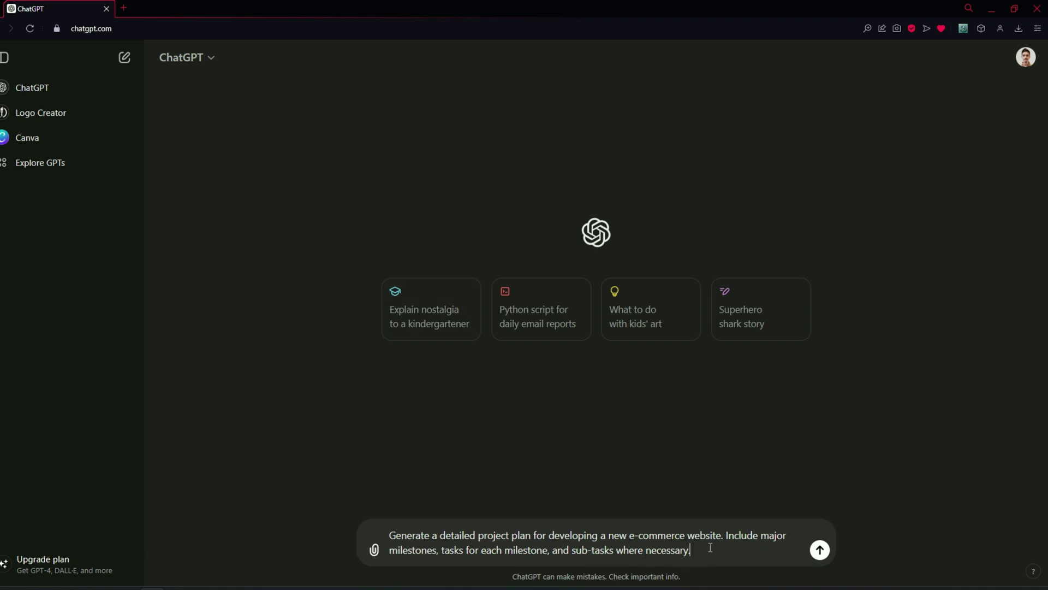
{"action": "key", "text": "Return"}
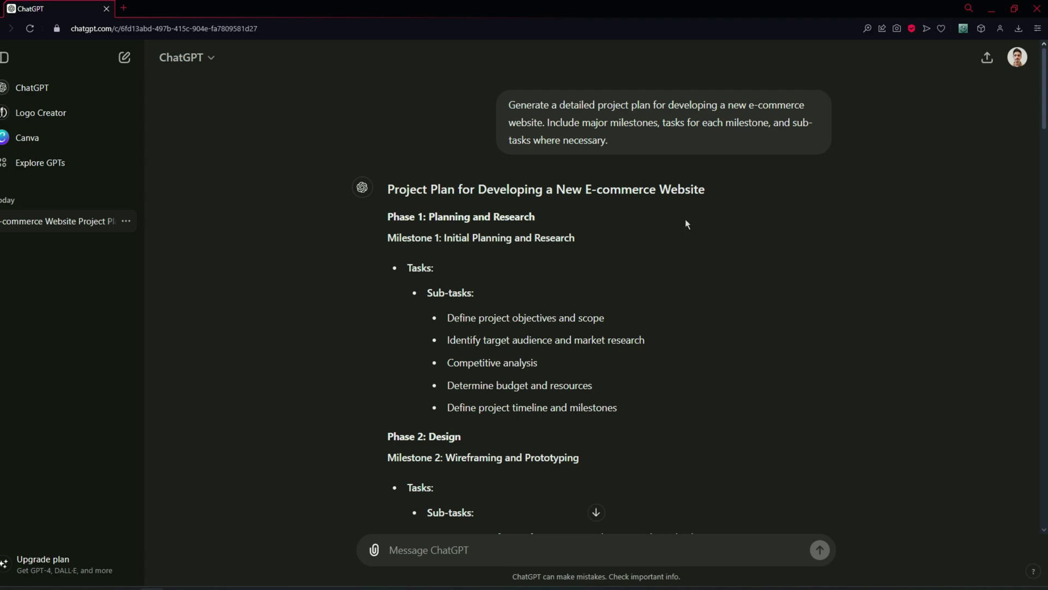
{"action": "scroll", "coordinate": [528, 406], "scroll_direction": "down", "scroll_amount": 15}
{"action": "scroll", "coordinate": [609, 306], "scroll_direction": "down", "scroll_amount": 20}
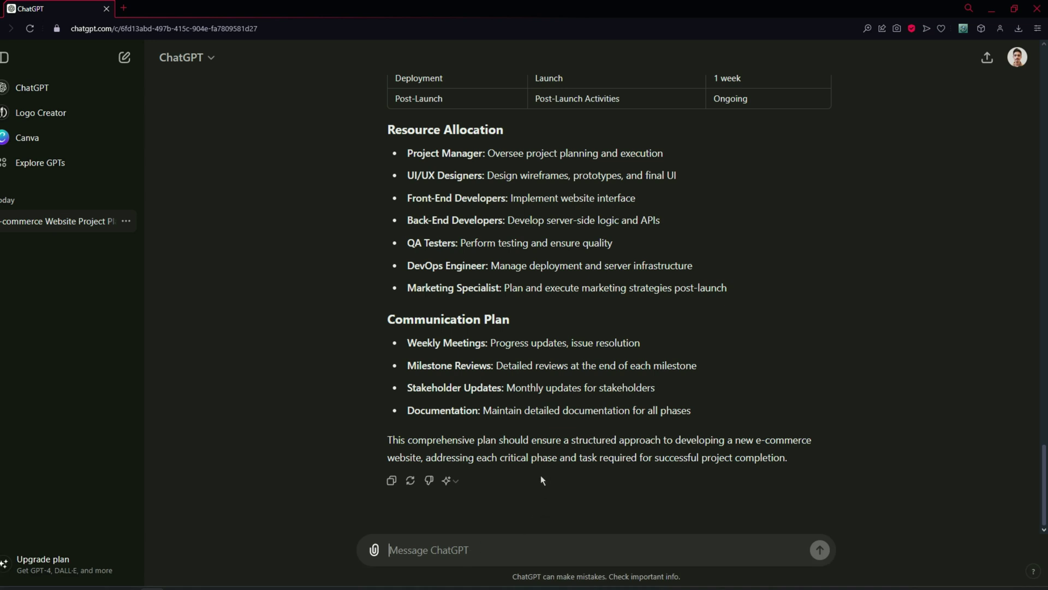
- Ask ChatGPT to 'convert this mind map to markdown for mark map' and review the code reply
{"action": "type", "text": "convert this mind map to mar"}
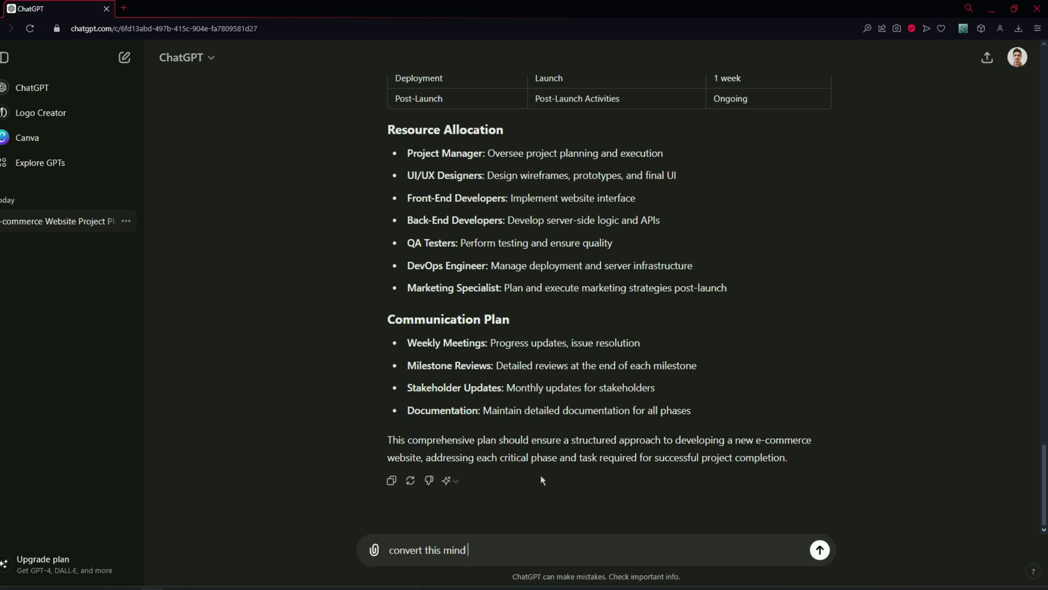
{"action": "type", "text": "kdown for mark map."}
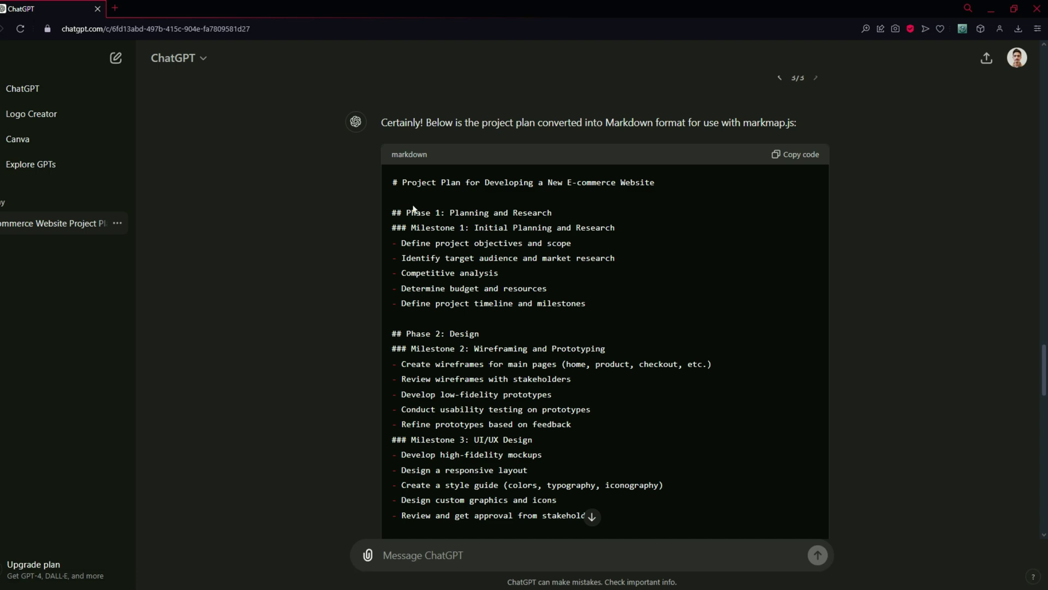
{"action": "scroll", "coordinate": [413, 209], "scroll_direction": "down", "scroll_amount": 3}
{"action": "scroll", "coordinate": [779, 220], "scroll_direction": "up", "scroll_amount": 4}
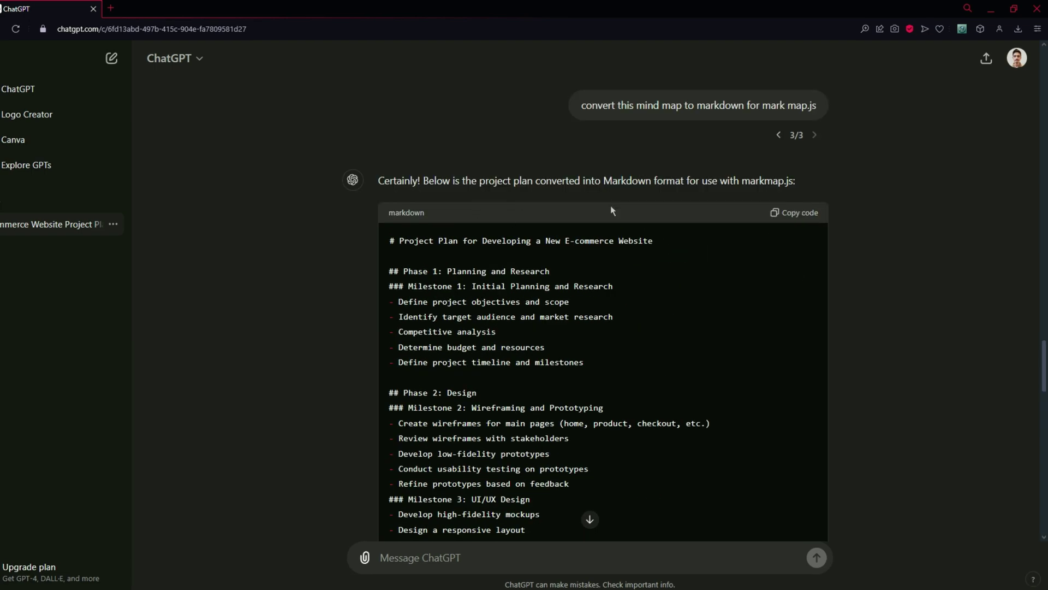
- Copy the markdown code and open markmap.js.org from a 'markmap js' search in a new tab
{"action": "left_click", "coordinate": [777, 217]}
{"action": "left_click", "coordinate": [111, 8]}
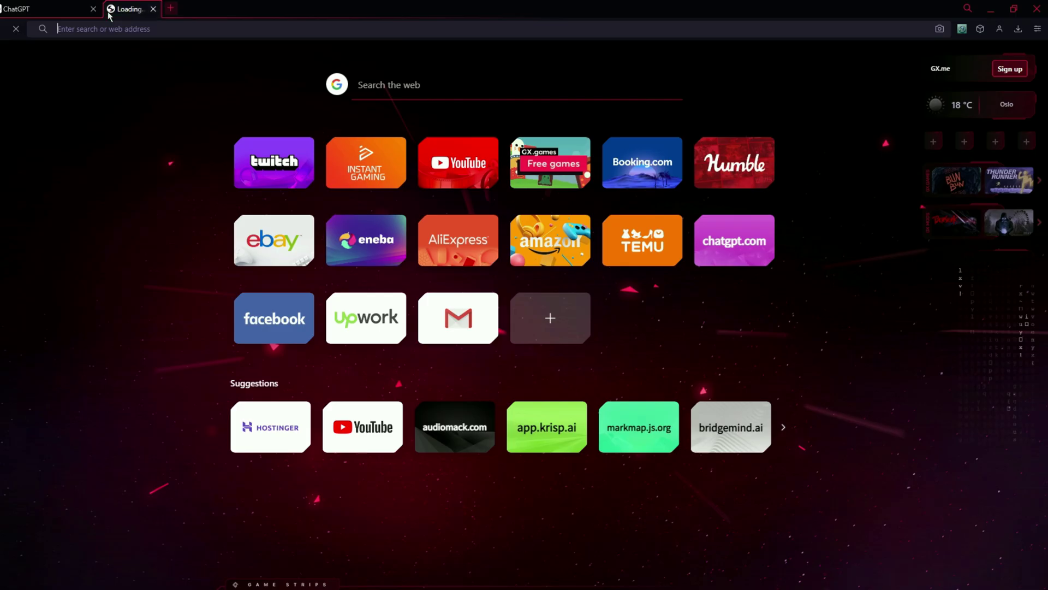
{"action": "type", "text": "mark"}
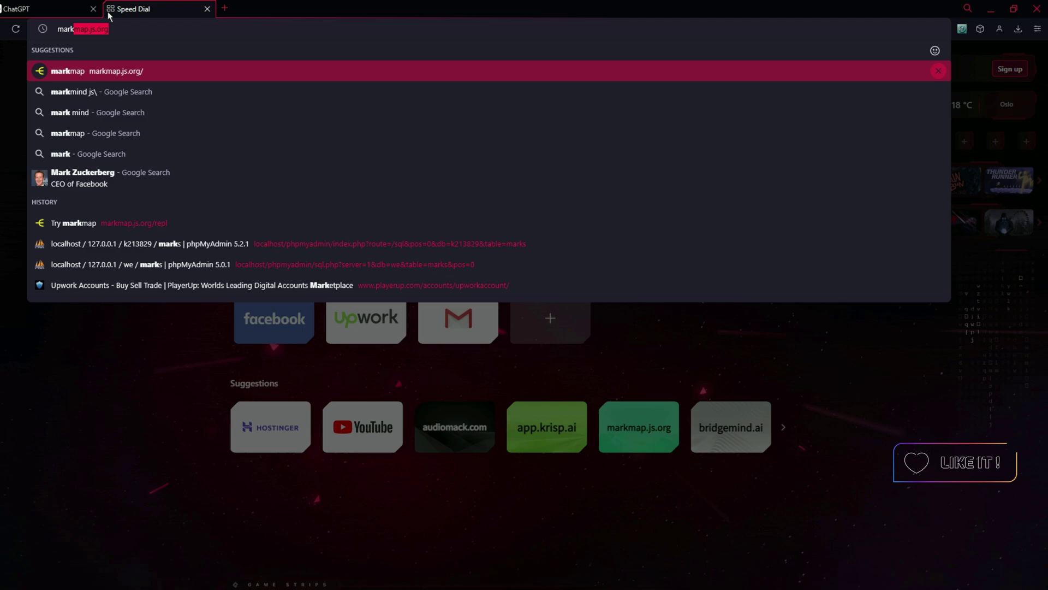
{"action": "type", "text": "map js"}
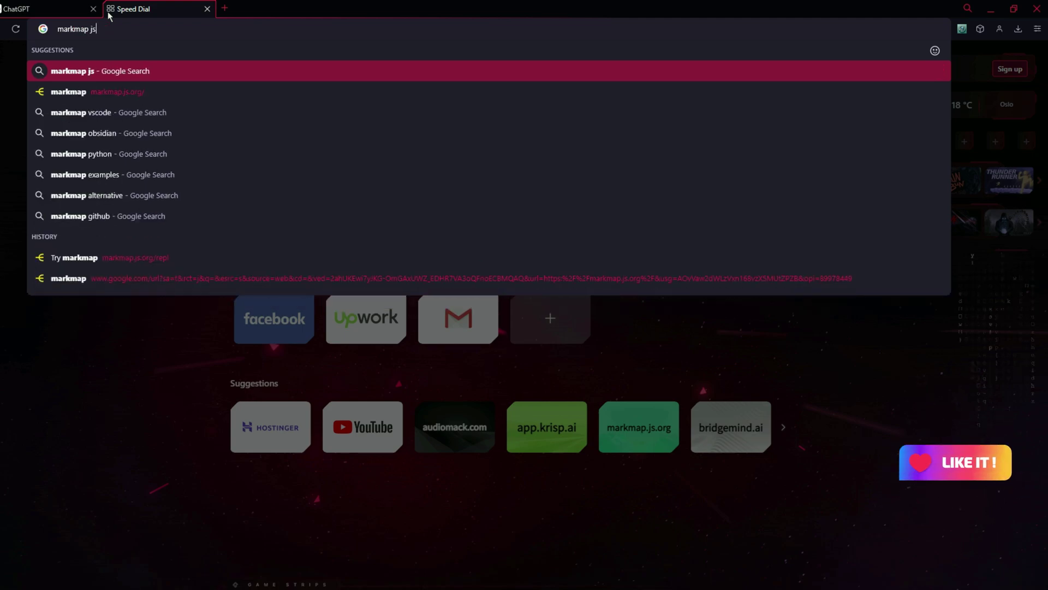
{"action": "key", "text": "Return"}
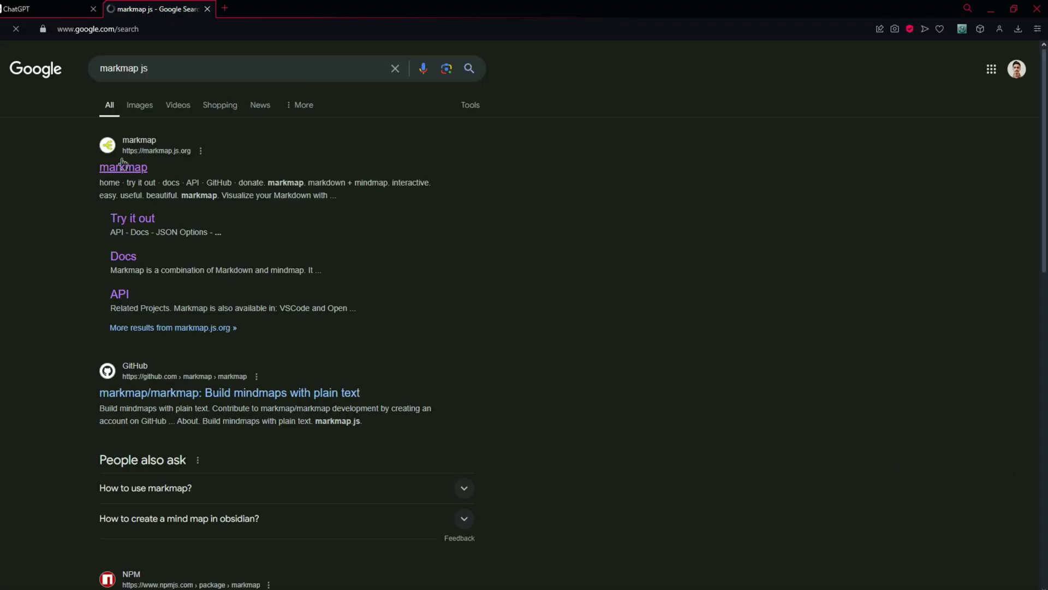
{"action": "left_click", "coordinate": [124, 167]}
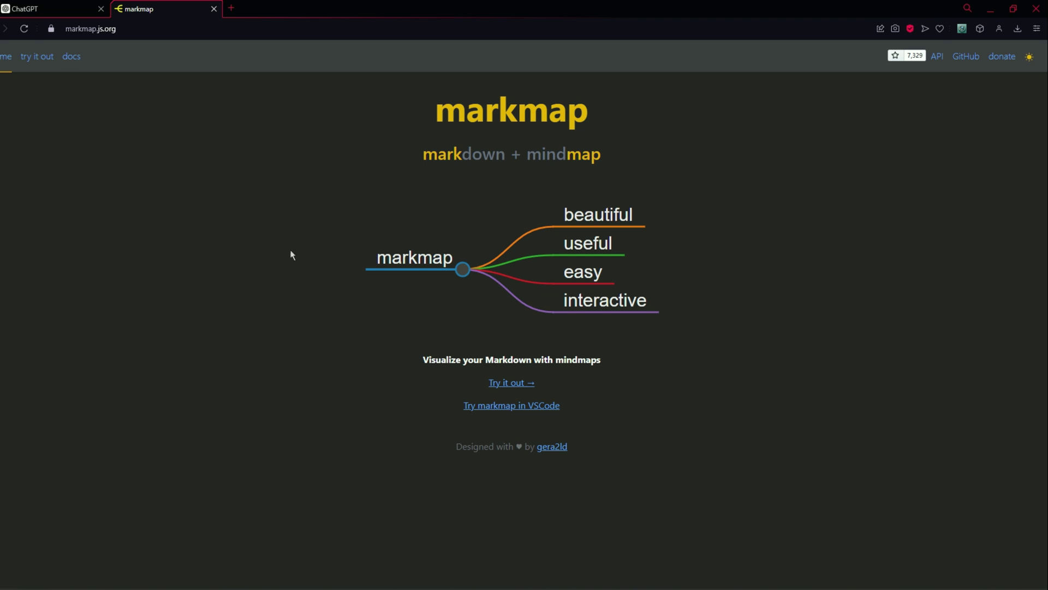
- Replace the demo markdown in markmap's Try it out editor with the copied project-plan markdown
{"action": "left_click", "coordinate": [512, 384]}
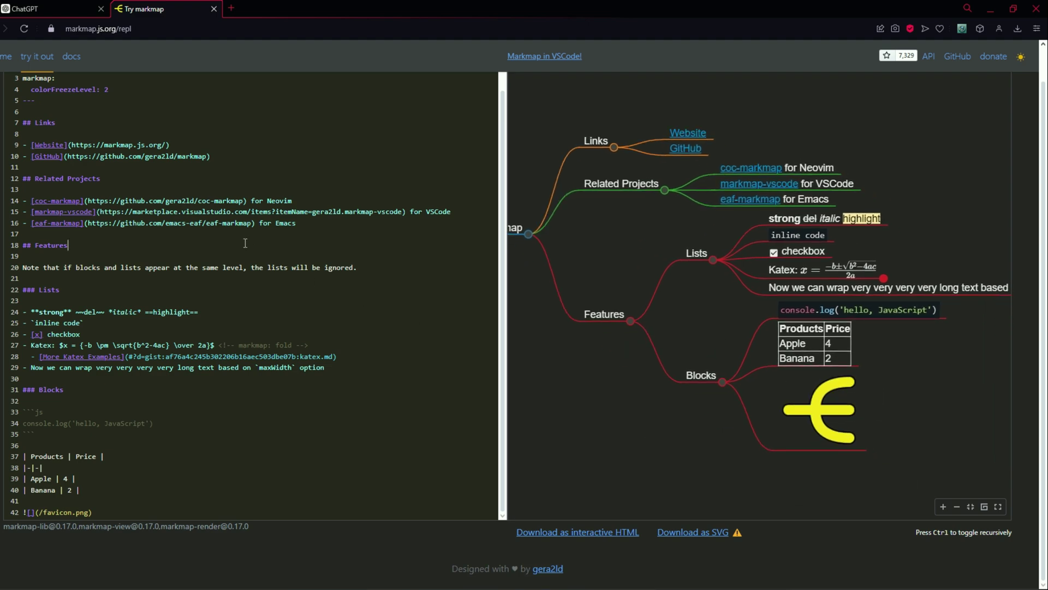
{"action": "key", "text": "ctrl+a"}
{"action": "key", "text": "ctrl+v"}
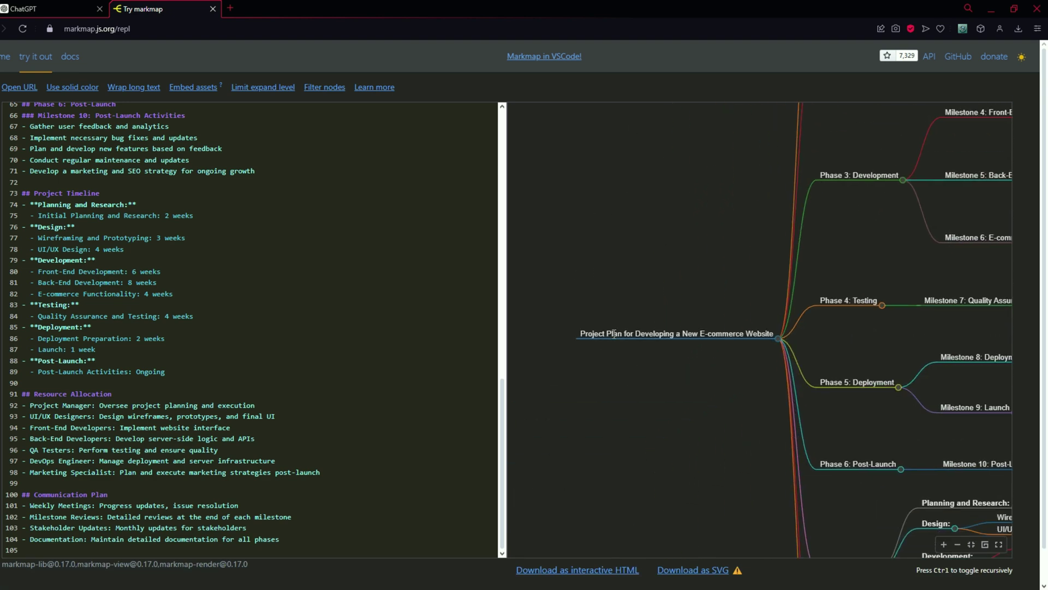
- Pan and zoom the e-commerce mind map to inspect the Phase branches
{"action": "scroll", "coordinate": [636, 347], "scroll_direction": "up", "scroll_amount": 5}
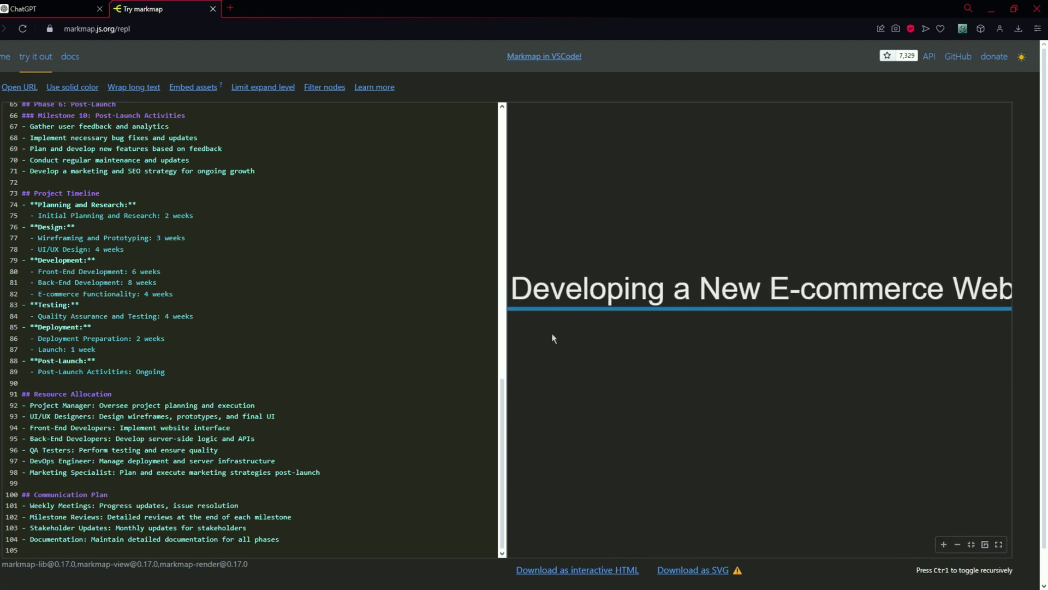
{"action": "left_click_drag", "start_coordinate": [708, 343], "coordinate": [543, 351]}
{"action": "scroll", "coordinate": [595, 349], "scroll_direction": "down", "scroll_amount": 5}
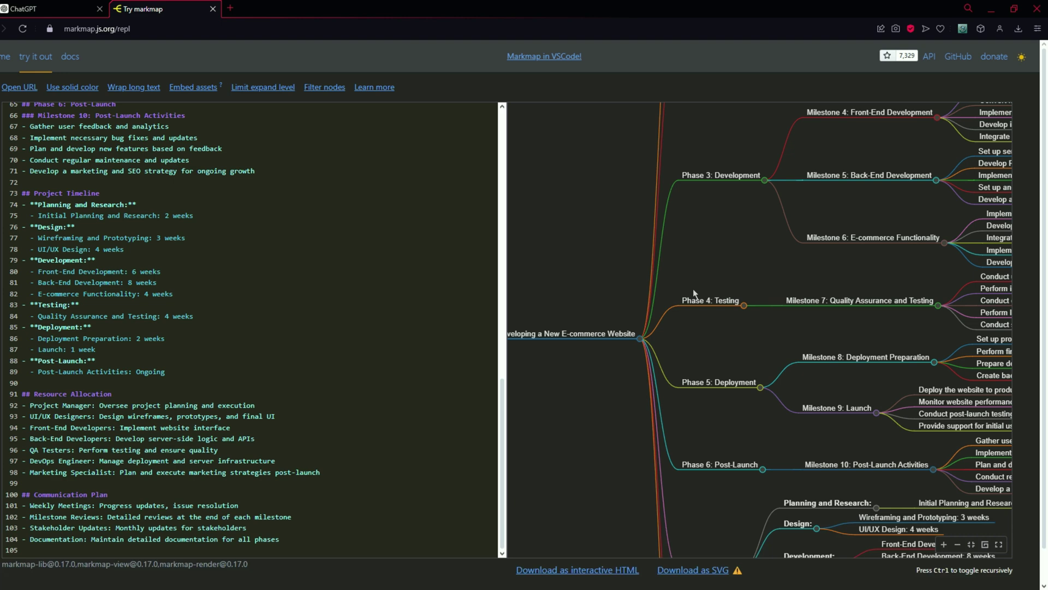
{"action": "left_click_drag", "start_coordinate": [677, 321], "coordinate": [675, 247]}
{"action": "left_click_drag", "start_coordinate": [689, 185], "coordinate": [668, 329]}
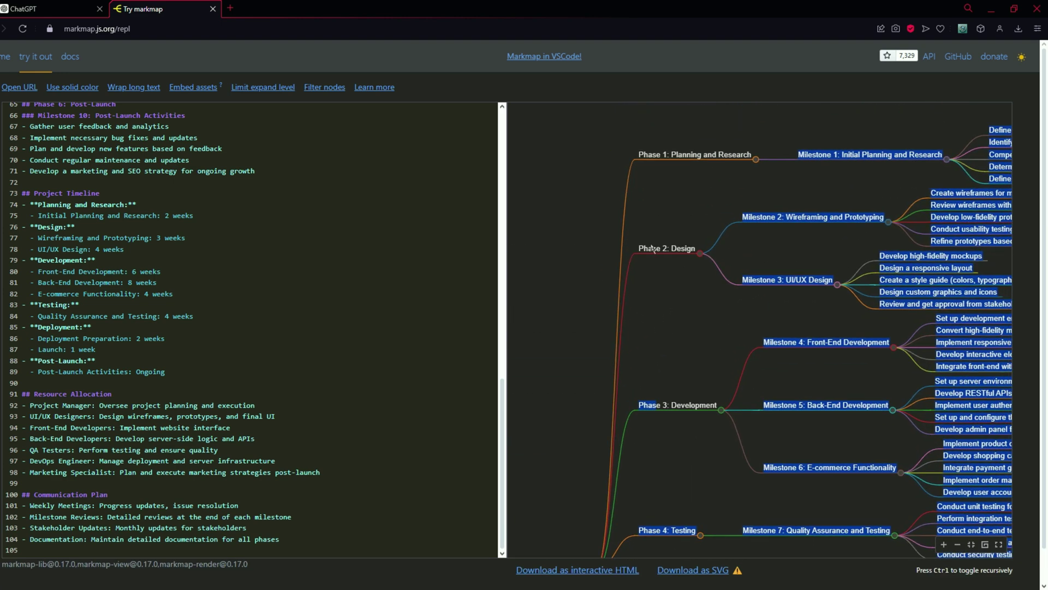
{"action": "left_click", "coordinate": [669, 228]}
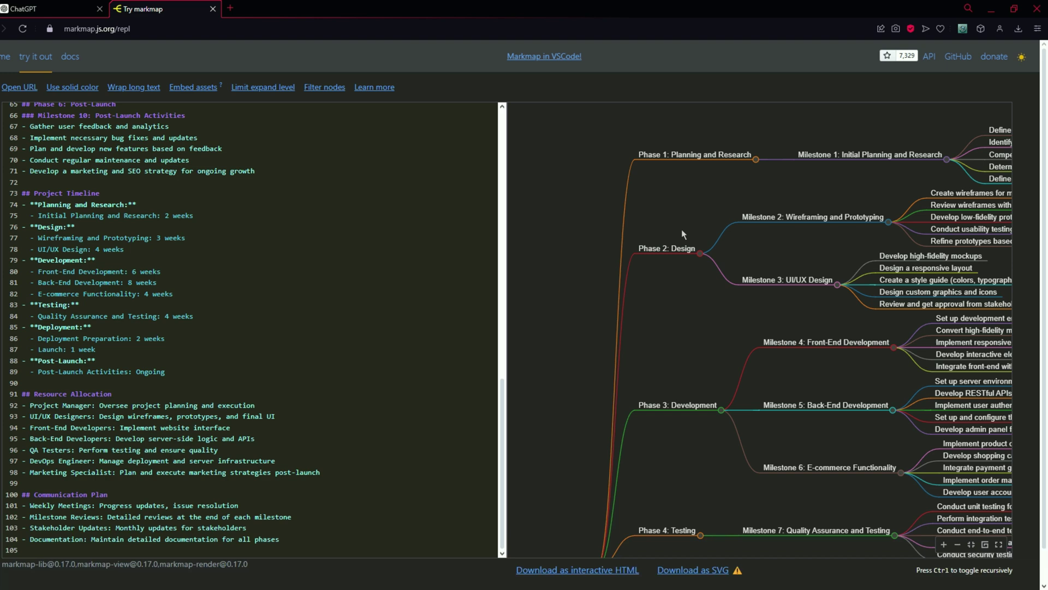
{"action": "scroll", "coordinate": [665, 341], "scroll_direction": "down", "scroll_amount": 5}
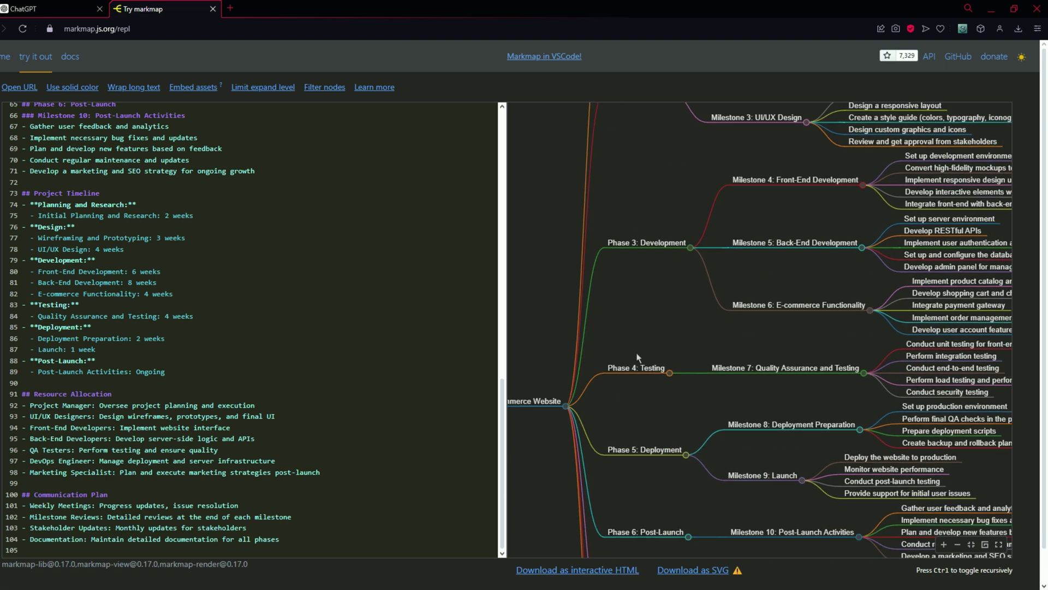
{"action": "scroll", "coordinate": [651, 424], "scroll_direction": "down", "scroll_amount": 5}
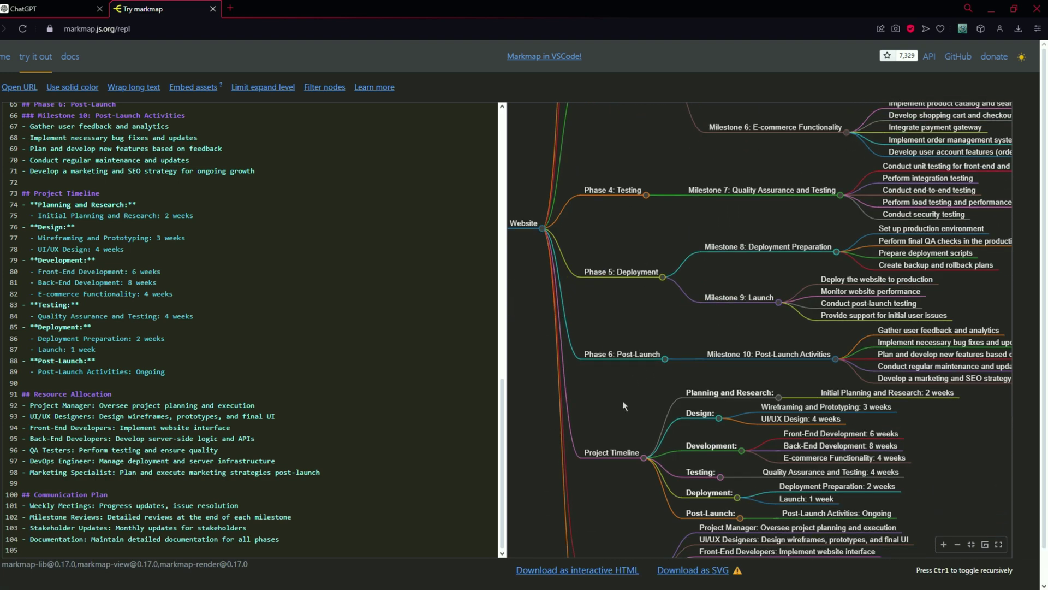
{"action": "scroll", "coordinate": [650, 487], "scroll_direction": "up", "scroll_amount": 5}
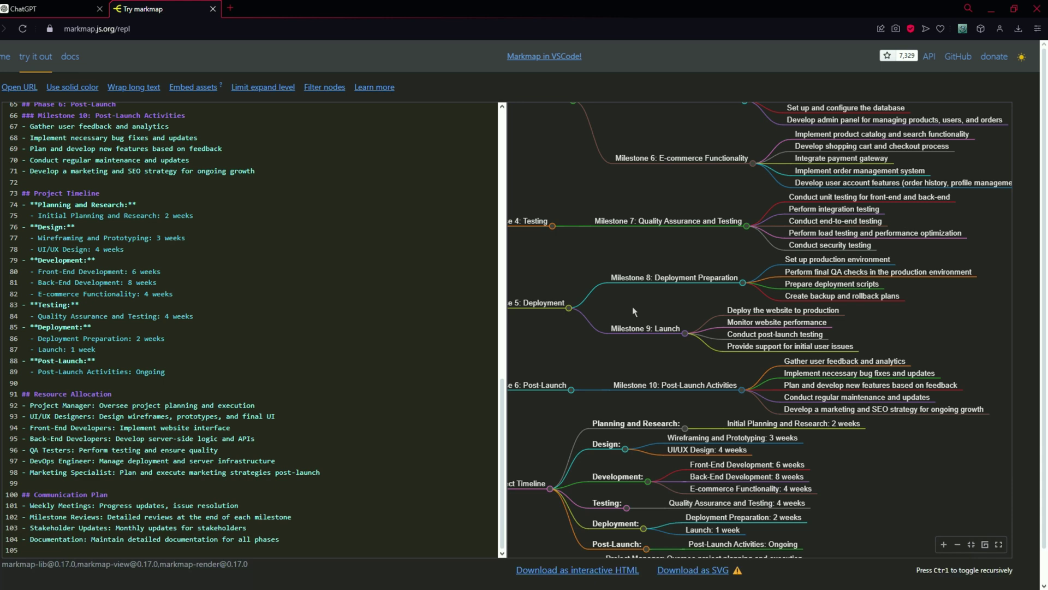
{"action": "scroll", "coordinate": [600, 246], "scroll_direction": "up", "scroll_amount": 5}
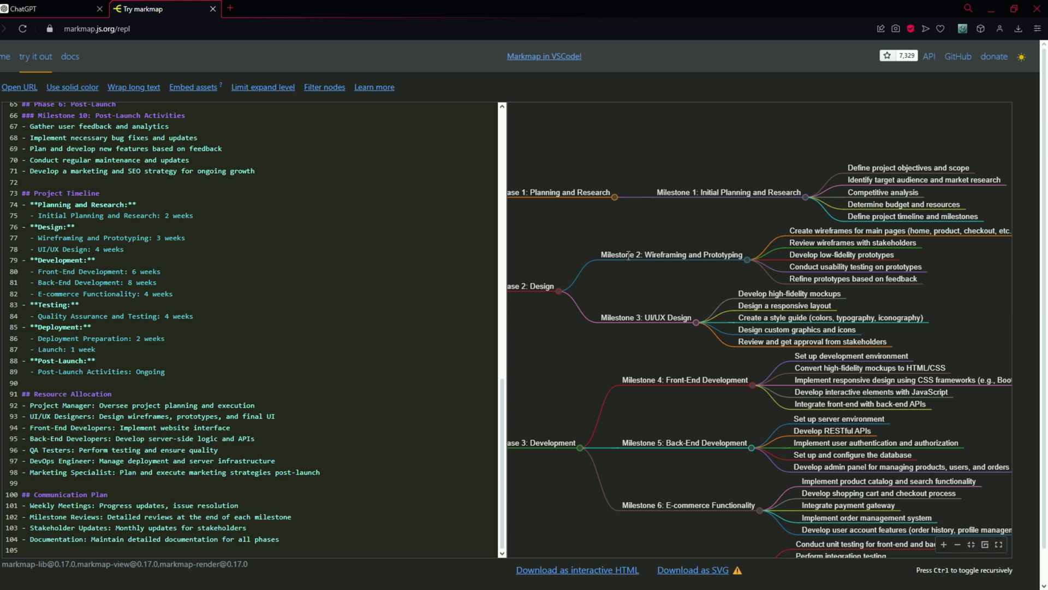
{"action": "scroll", "coordinate": [614, 431], "scroll_direction": "right", "scroll_amount": 2}
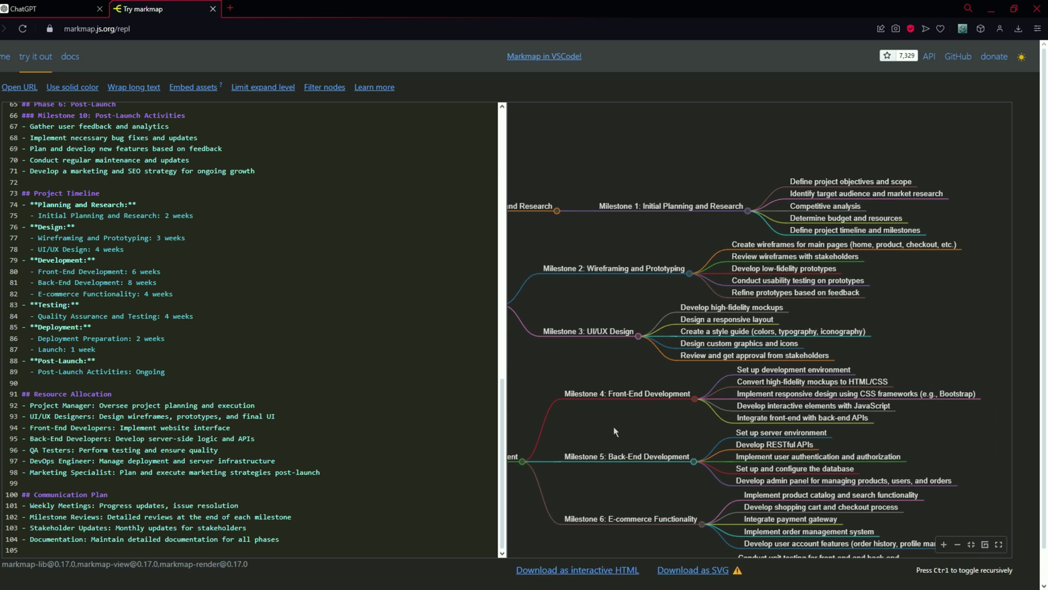
{"action": "scroll", "coordinate": [741, 213], "scroll_direction": "right", "scroll_amount": 4}
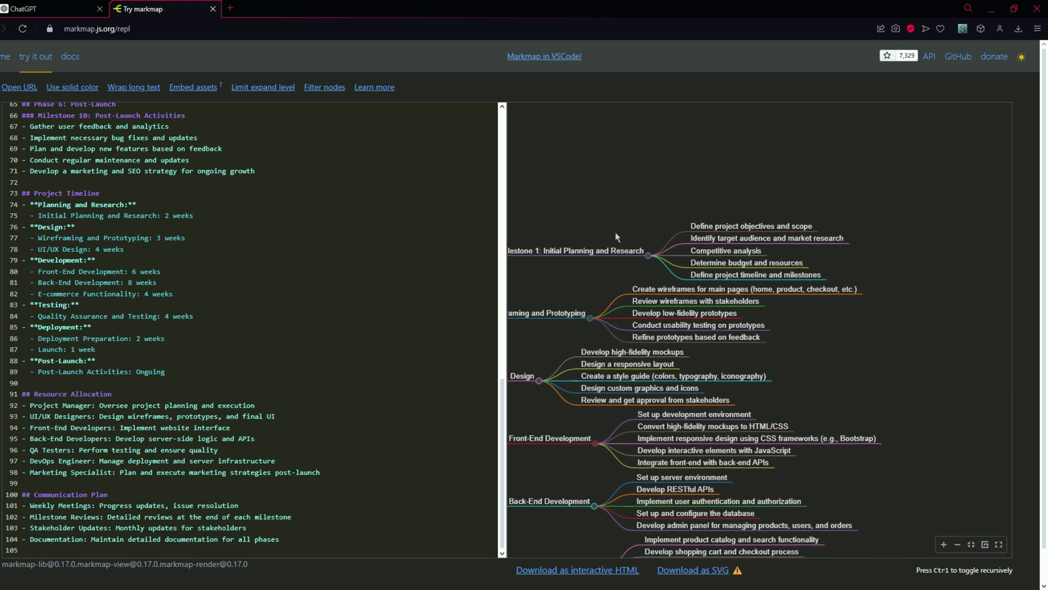
{"action": "scroll", "coordinate": [708, 245], "scroll_direction": "up", "scroll_amount": 3}
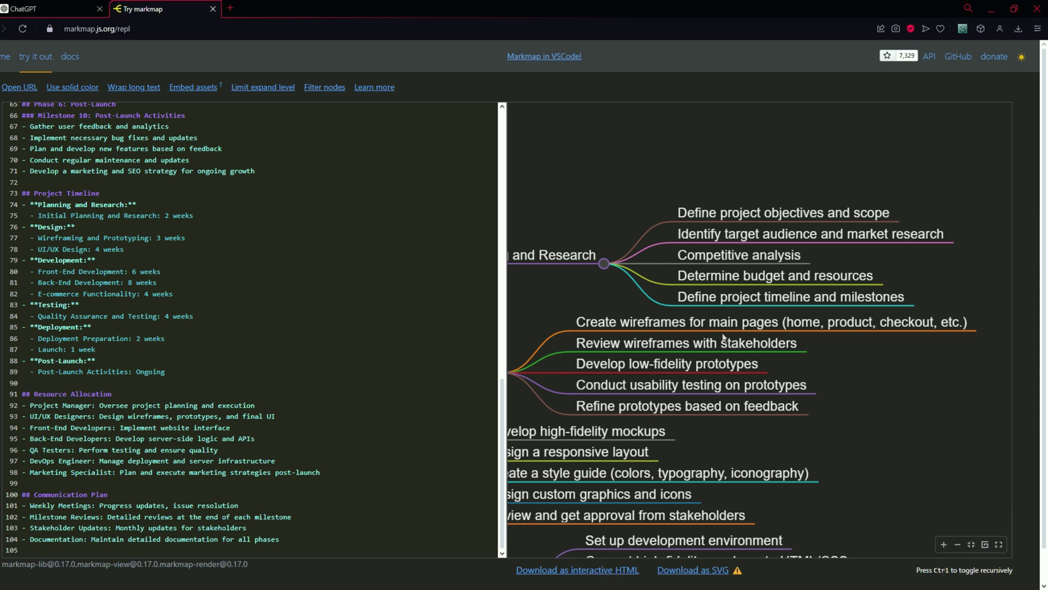
{"action": "scroll", "coordinate": [898, 354], "scroll_direction": "down", "scroll_amount": 5}
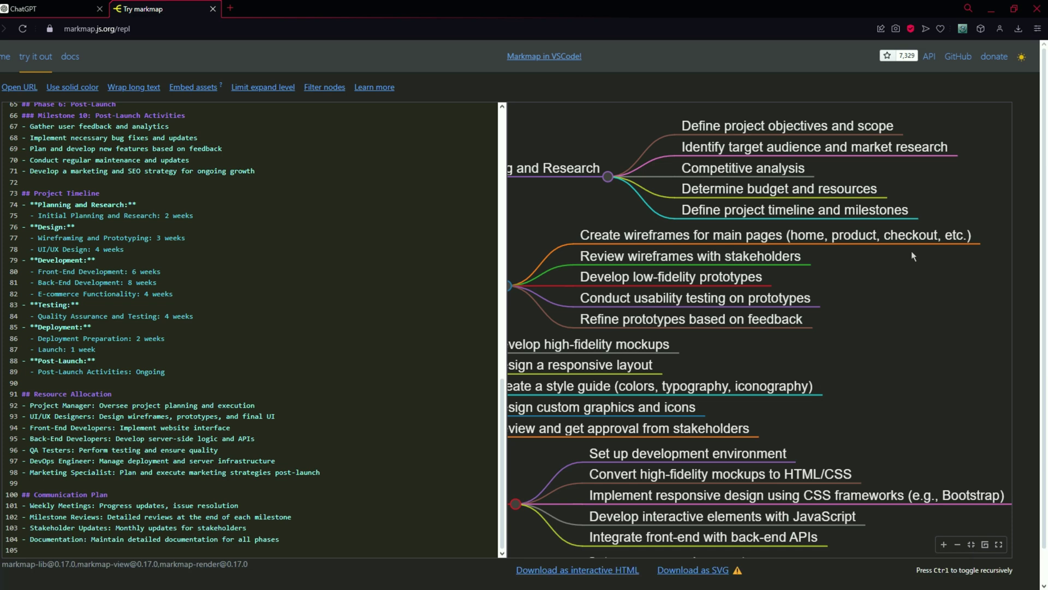
{"action": "scroll", "coordinate": [888, 282], "scroll_direction": "down", "scroll_amount": 3}
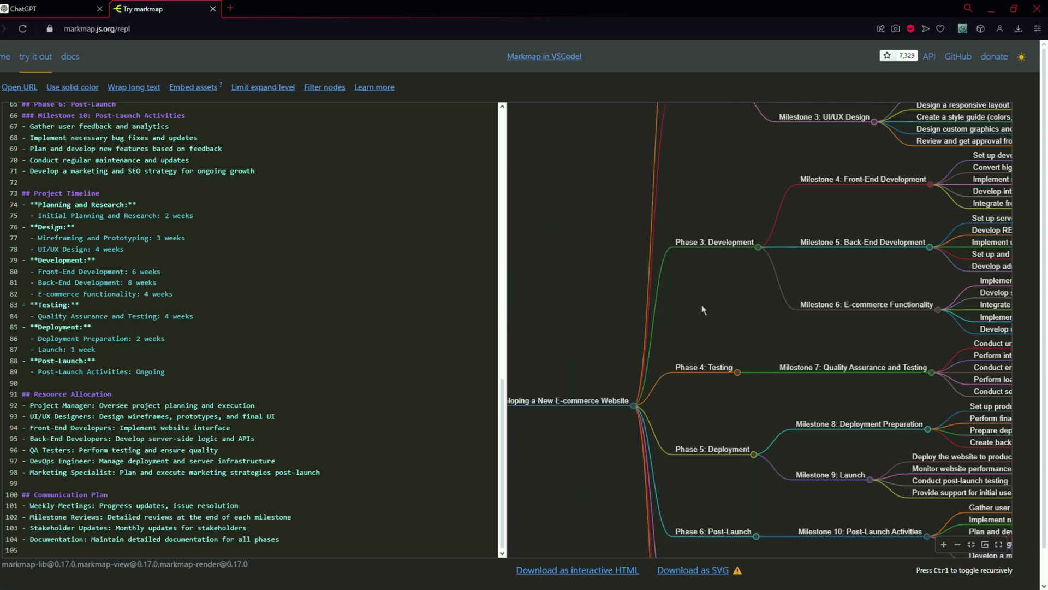
{"action": "scroll", "coordinate": [717, 354], "scroll_direction": "down", "scroll_amount": 5}
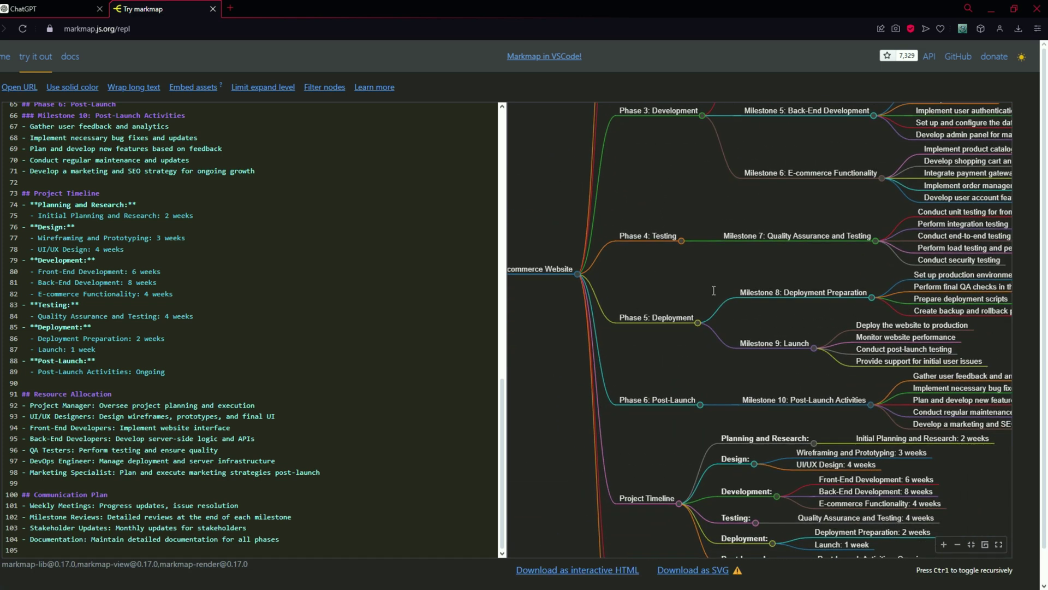
{"action": "scroll", "coordinate": [735, 285], "scroll_direction": "down", "scroll_amount": 5}
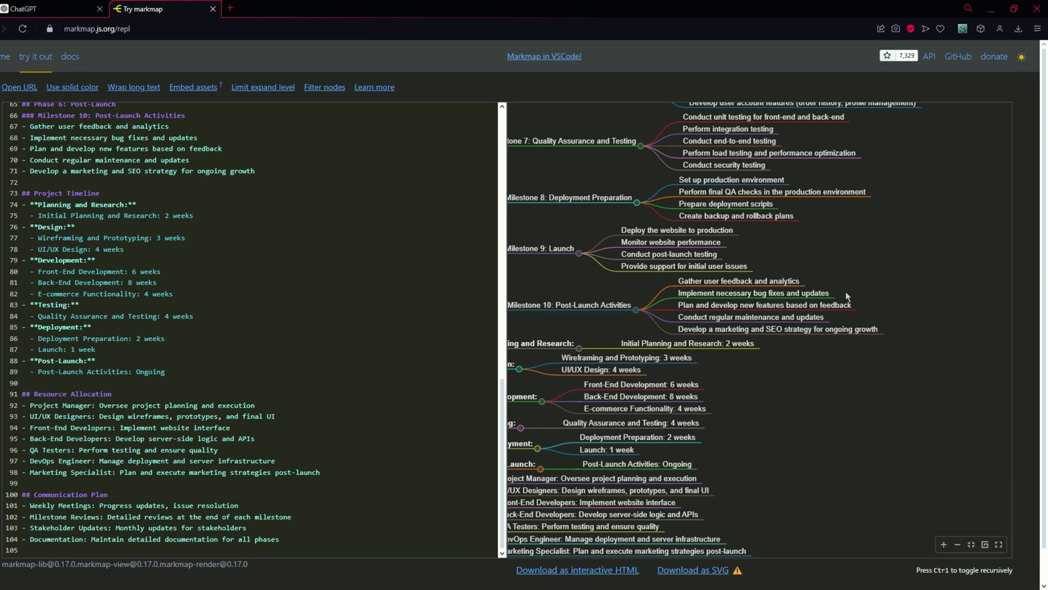
{"action": "scroll", "coordinate": [903, 226], "scroll_direction": "down", "scroll_amount": 5}
- Compare the mind map against ChatGPT's markdown answer, then return to the markmap preview
{"action": "left_click", "coordinate": [82, 10]}
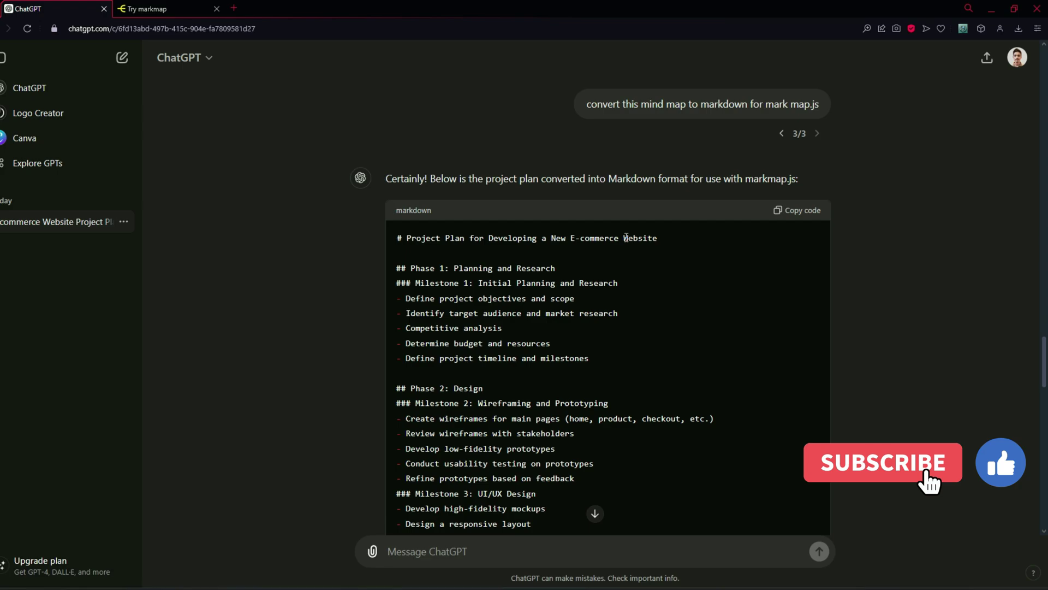
{"action": "key", "text": "ctrl+Tab"}
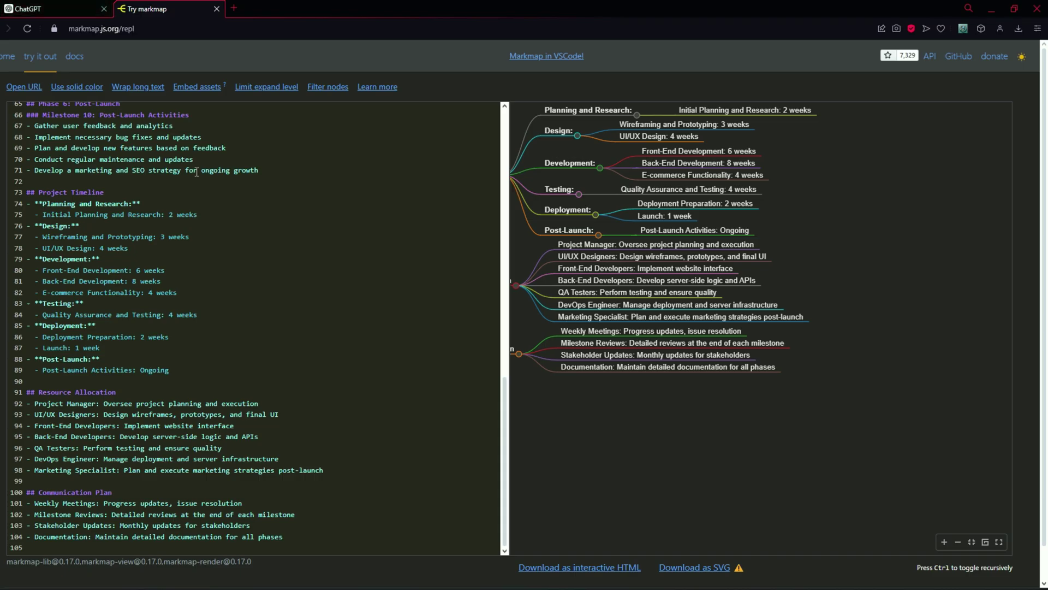
{"action": "scroll", "coordinate": [853, 362], "scroll_direction": "up", "scroll_amount": 3}
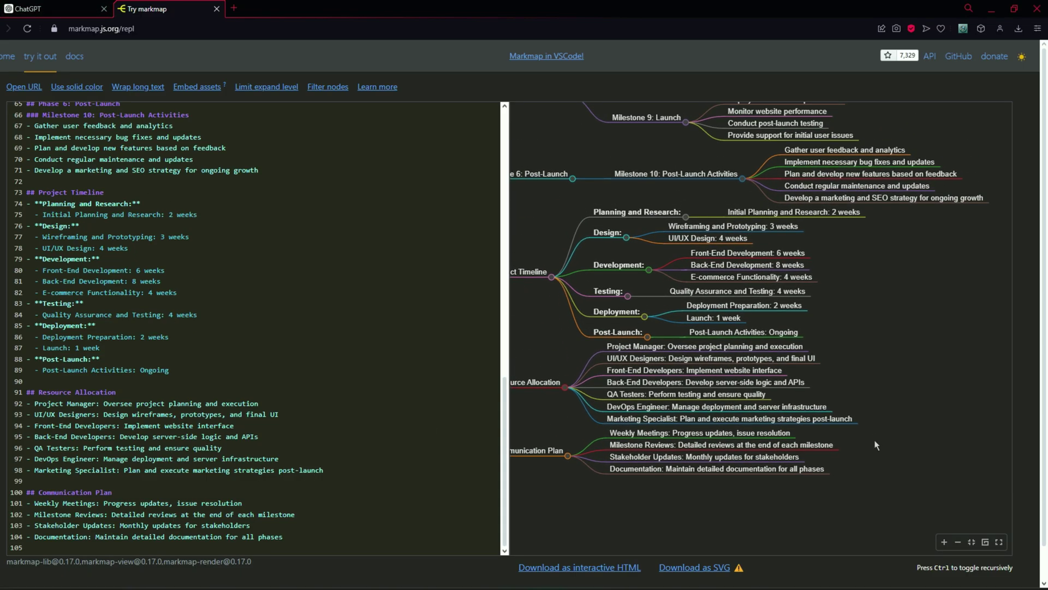
{"action": "scroll", "coordinate": [749, 401], "scroll_direction": "down", "scroll_amount": 5}
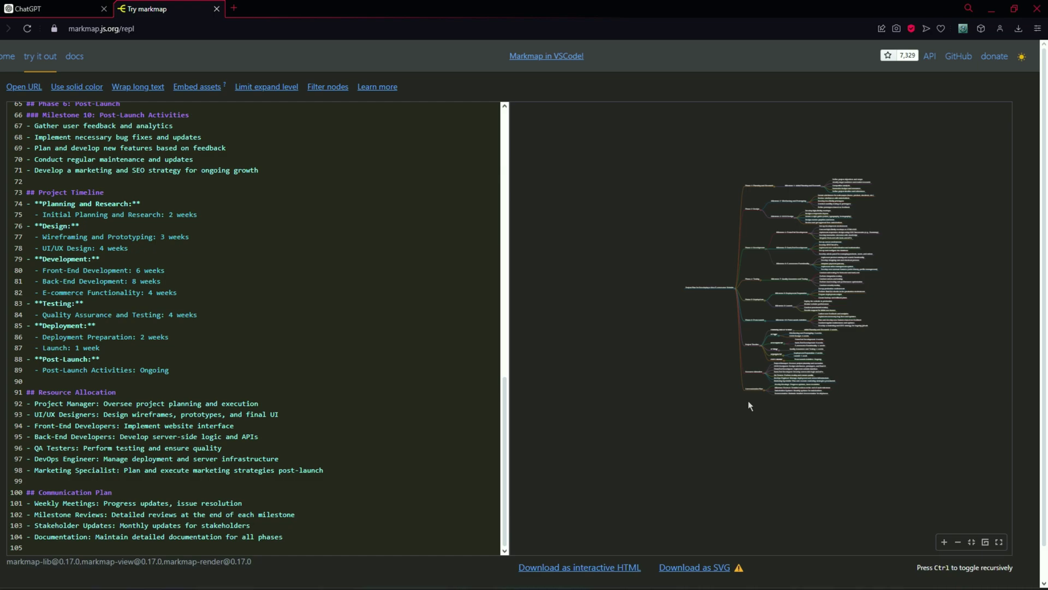
{"action": "scroll", "coordinate": [730, 391], "scroll_direction": "up", "scroll_amount": 5}
- Copy the 'Create a detailed mind map outline for project management' prompt from promtps.txt
{"action": "left_click", "coordinate": [33, 9]}
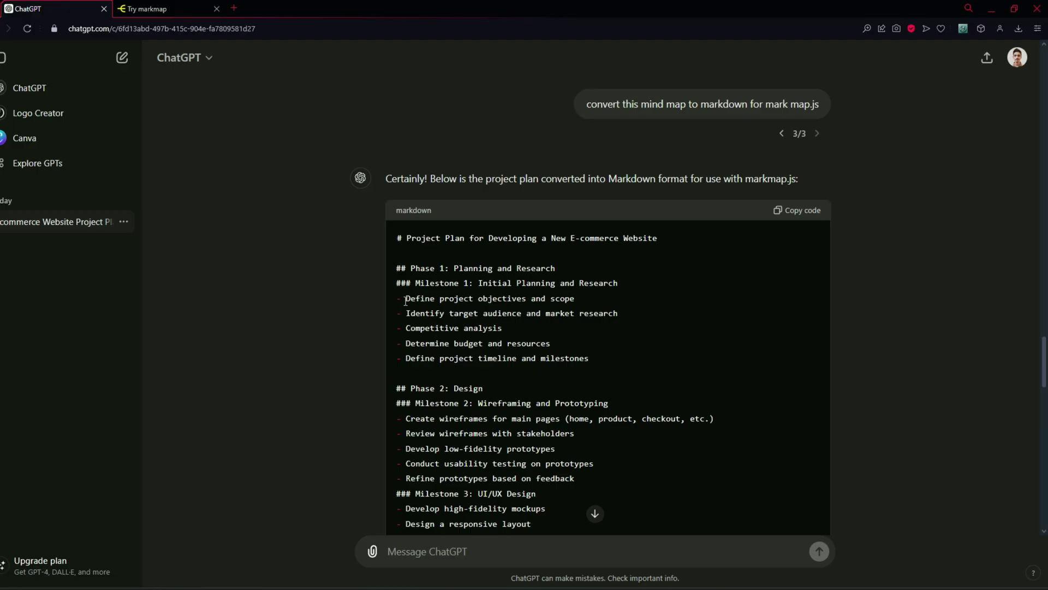
{"action": "scroll", "coordinate": [587, 527], "scroll_direction": "down", "scroll_amount": 10}
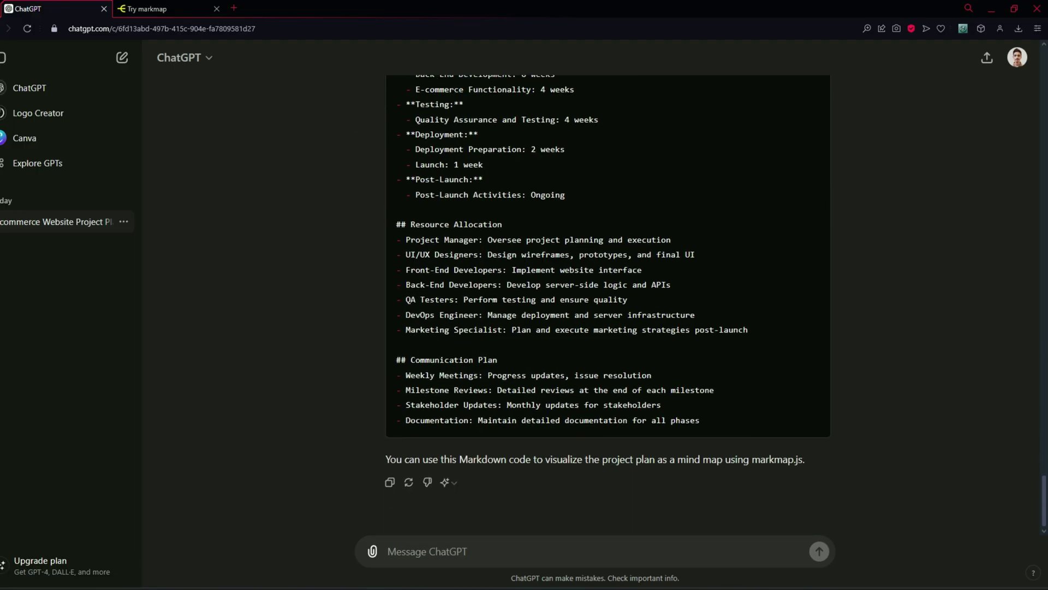
{"action": "key", "text": "alt+Tab"}
{"action": "double_click", "coordinate": [109, 104]}
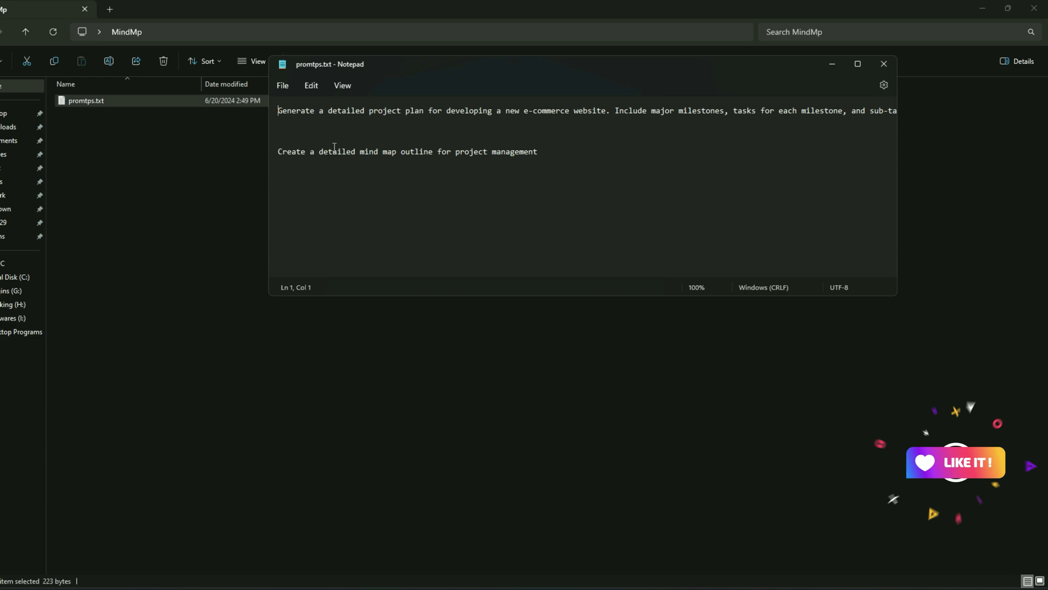
{"action": "triple_click", "coordinate": [358, 153]}
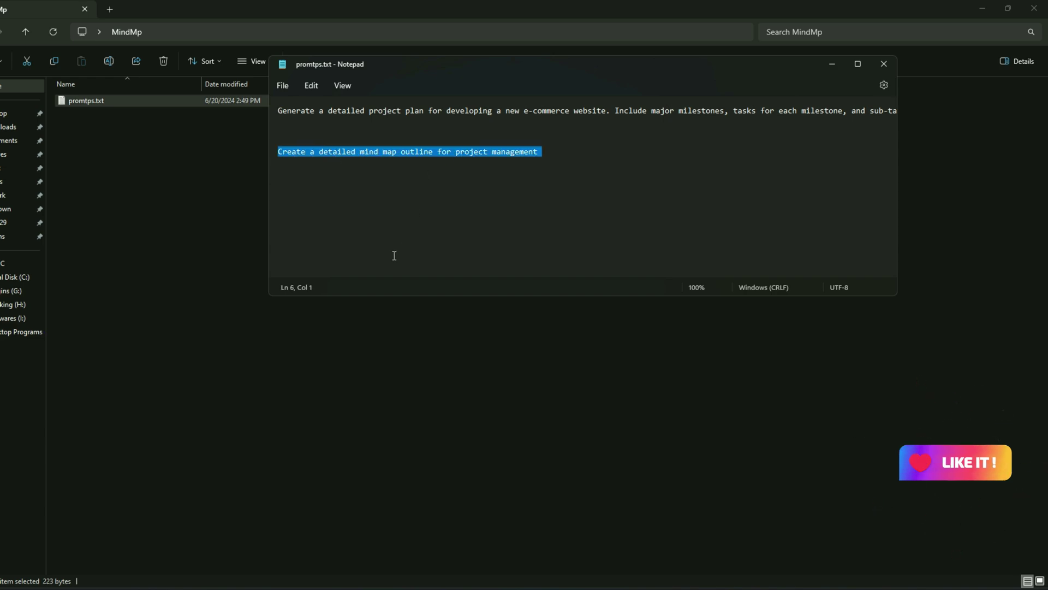
{"action": "key", "text": "ctrl+c"}
- Paste and send the project-management mind map outline prompt to ChatGPT
{"action": "key", "text": "alt+Tab"}
{"action": "key", "text": "ctrl+v"}
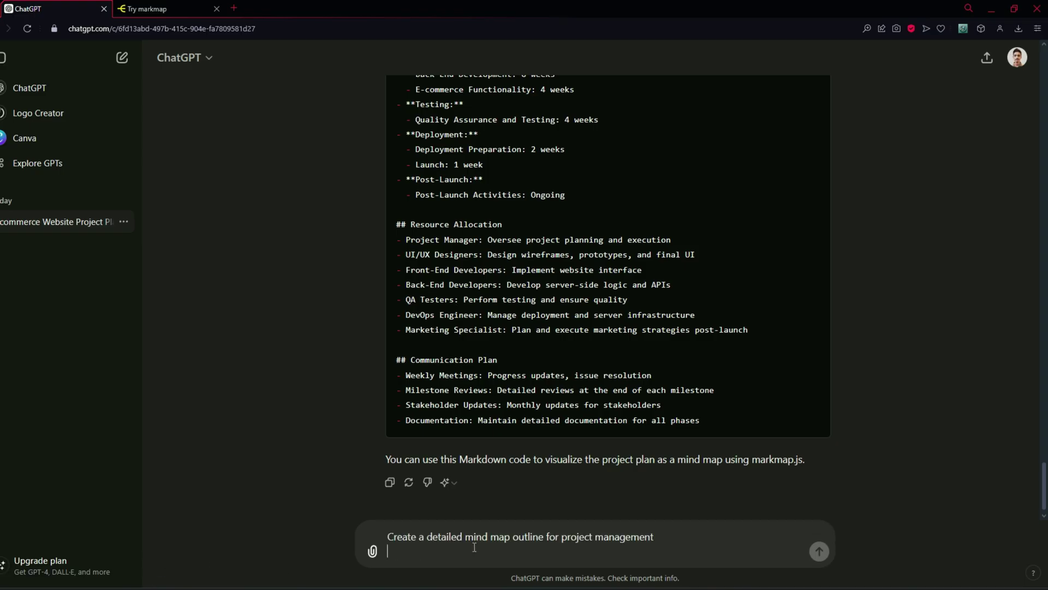
{"action": "key", "text": "Return"}
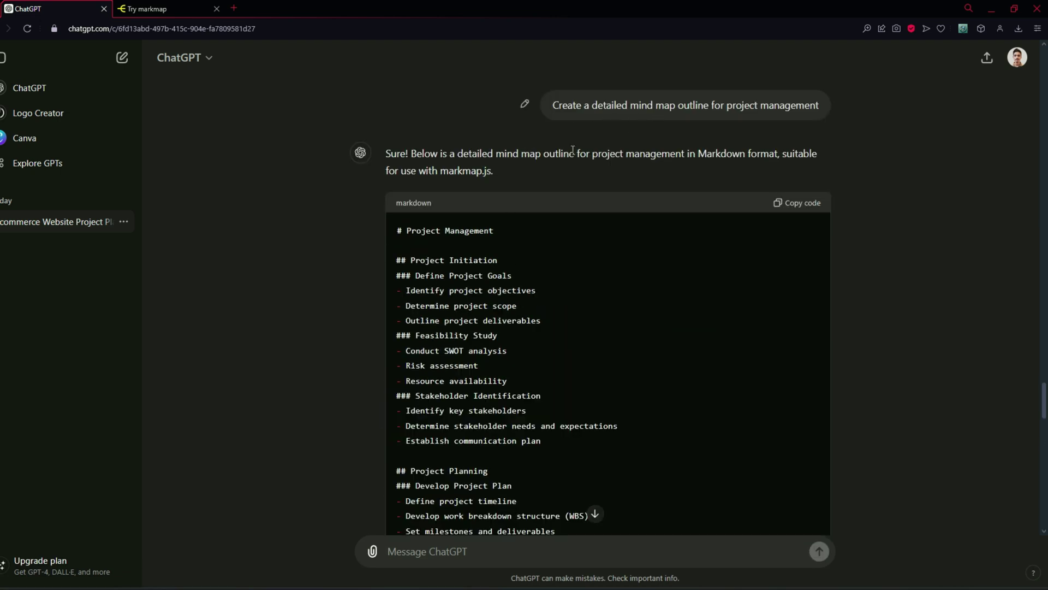
- Copy the project-management Markdown code block and scroll through the reply
{"action": "left_click", "coordinate": [796, 204]}
{"action": "scroll", "coordinate": [612, 409], "scroll_direction": "down", "scroll_amount": 4}
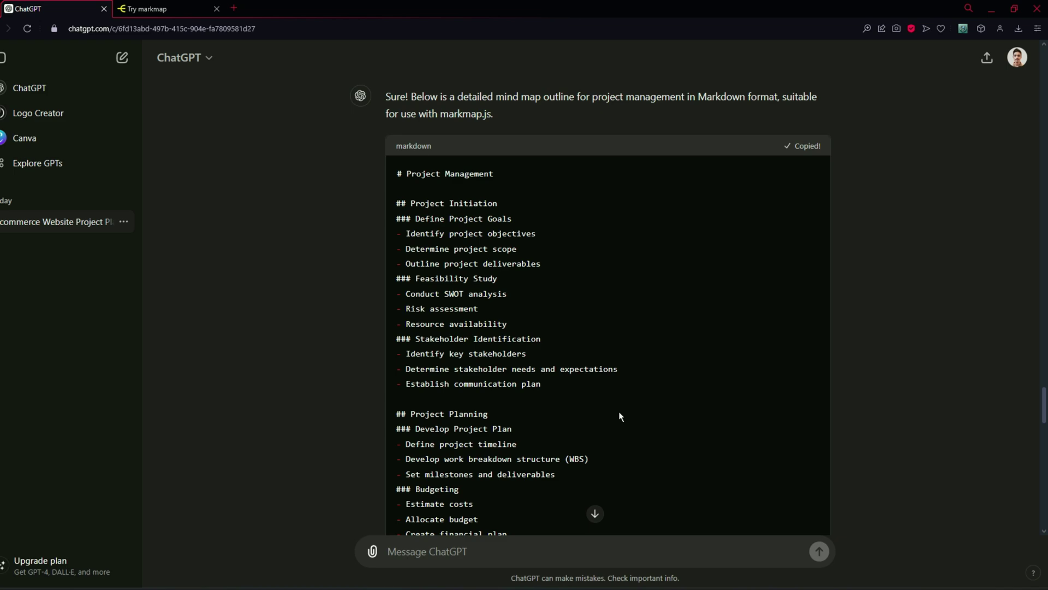
{"action": "left_click", "coordinate": [595, 514]}
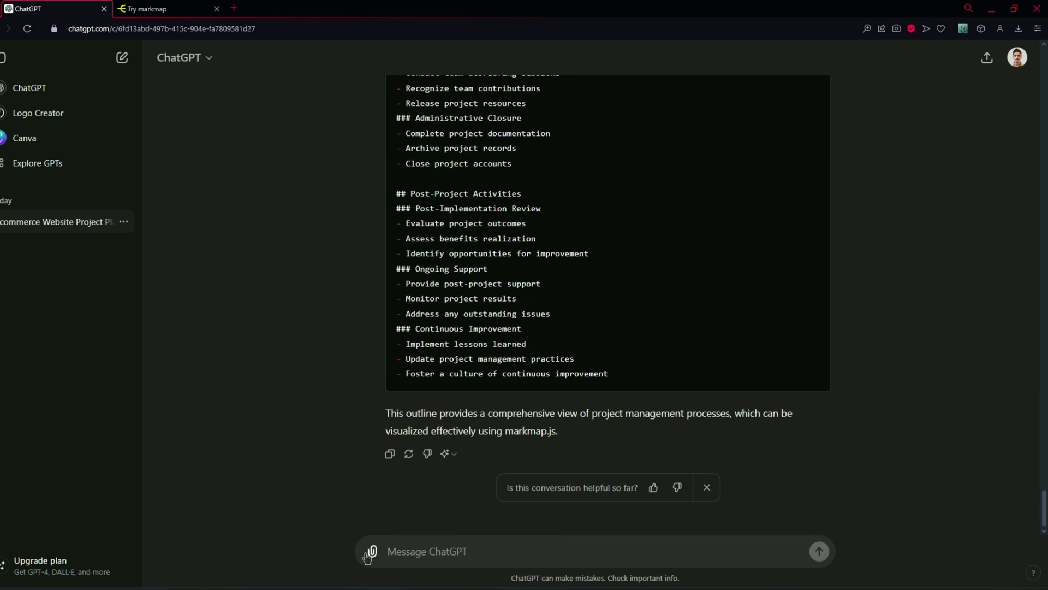
{"action": "left_click", "coordinate": [372, 551]}
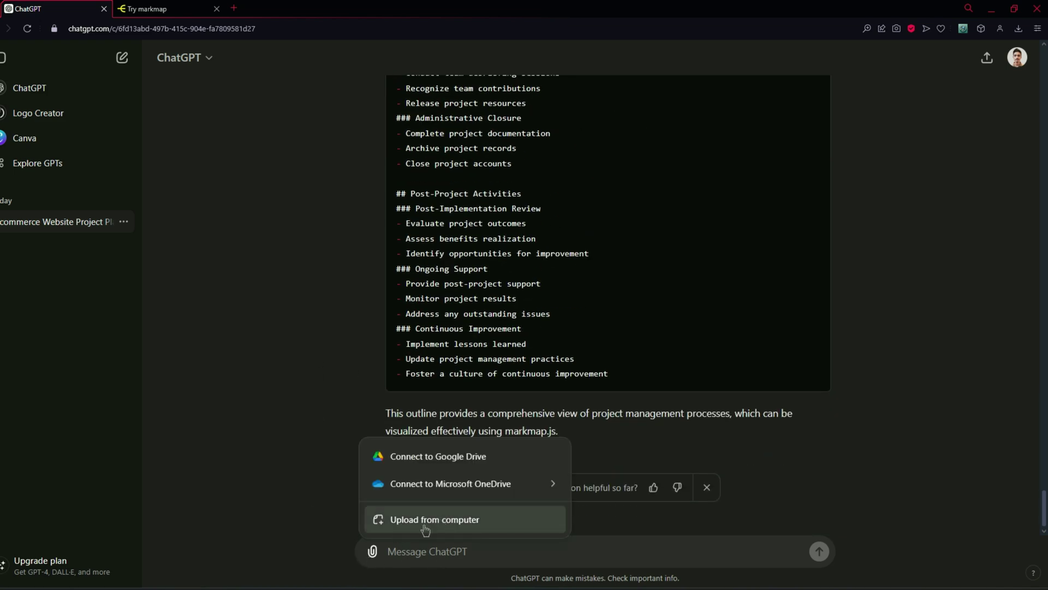
{"action": "left_click", "coordinate": [296, 532]}
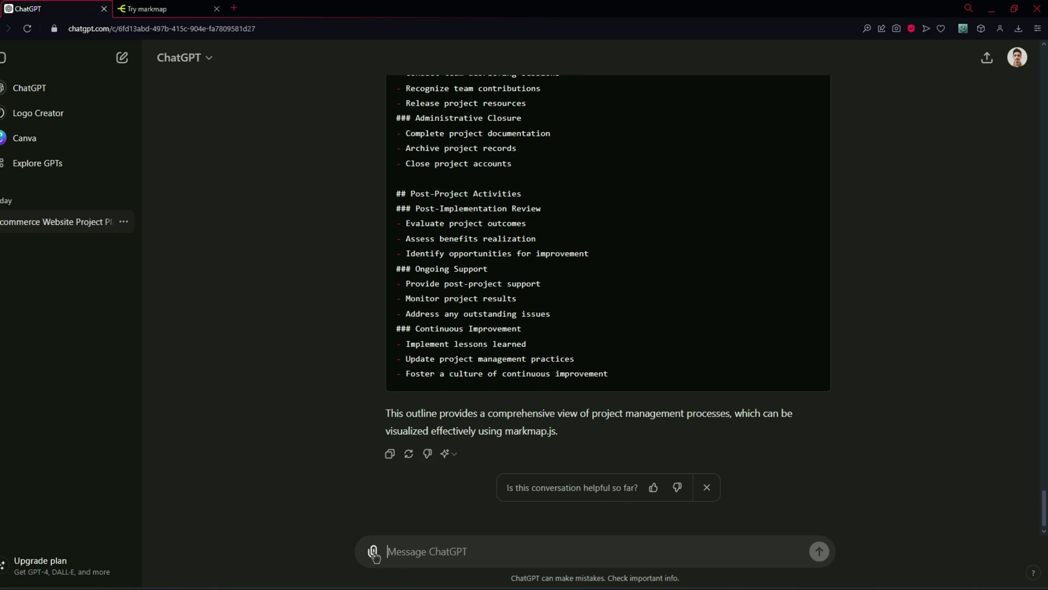
{"action": "scroll", "coordinate": [273, 297], "scroll_direction": "up", "scroll_amount": 20}
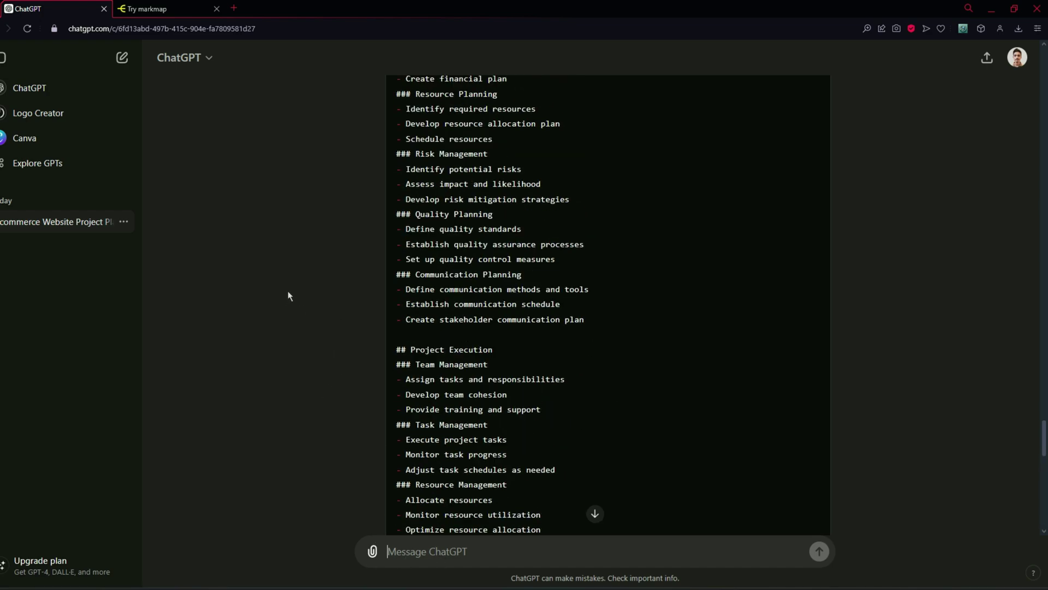
{"action": "scroll", "coordinate": [332, 313], "scroll_direction": "down", "scroll_amount": 6}
{"action": "scroll", "coordinate": [339, 306], "scroll_direction": "up", "scroll_amount": 5}
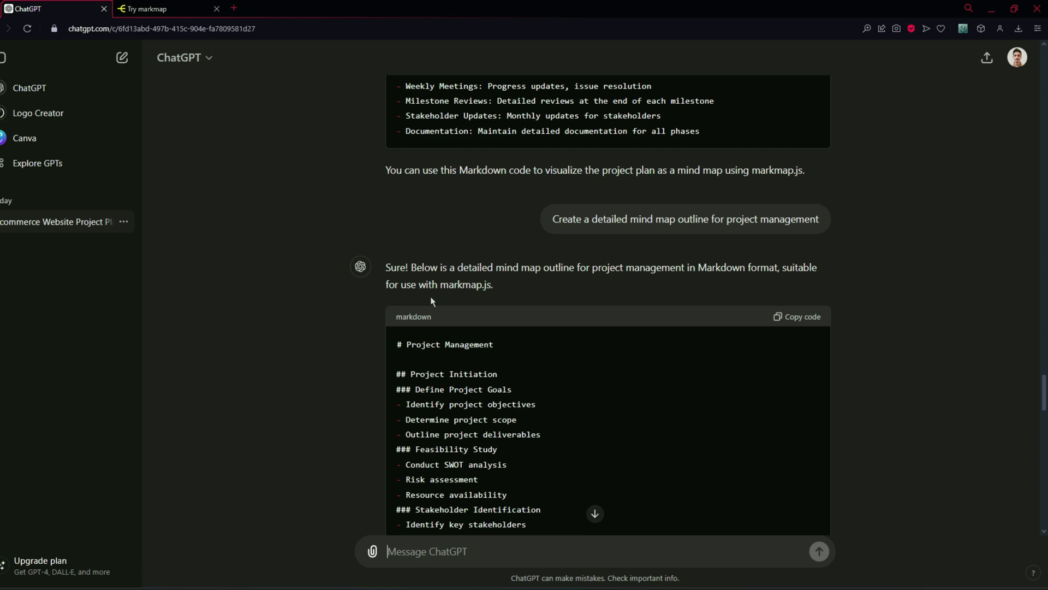
{"action": "scroll", "coordinate": [414, 328], "scroll_direction": "down", "scroll_amount": 4}
{"action": "scroll", "coordinate": [410, 273], "scroll_direction": "up", "scroll_amount": 2}
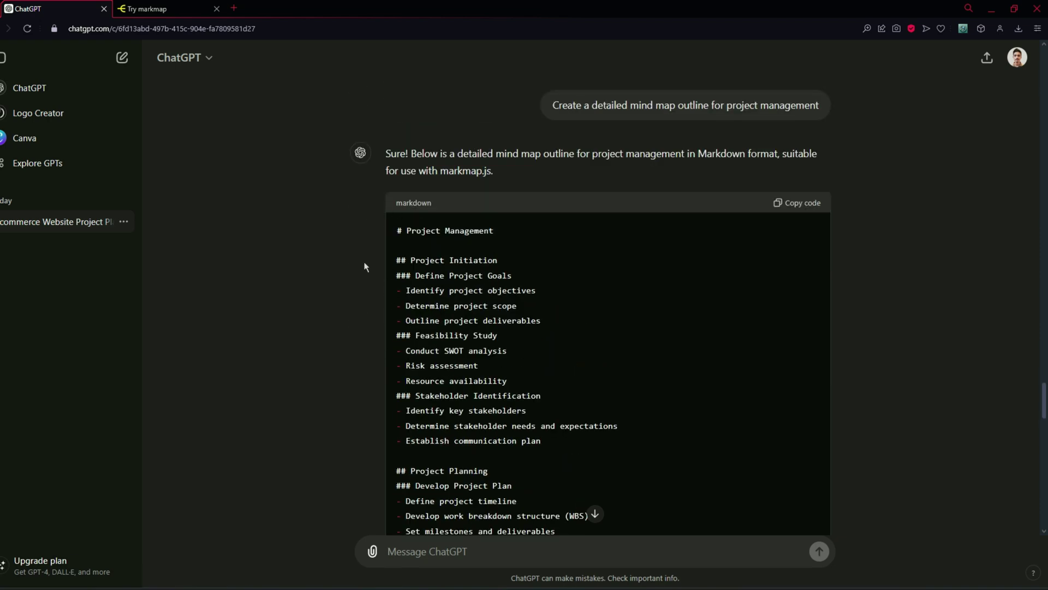
{"action": "scroll", "coordinate": [399, 238], "scroll_direction": "down", "scroll_amount": 1}
{"action": "scroll", "coordinate": [398, 191], "scroll_direction": "up", "scroll_amount": 1}
- Paste the project-management outline over the editor's markdown in the Try markmap tab and scroll the map
{"action": "left_click", "coordinate": [801, 211]}
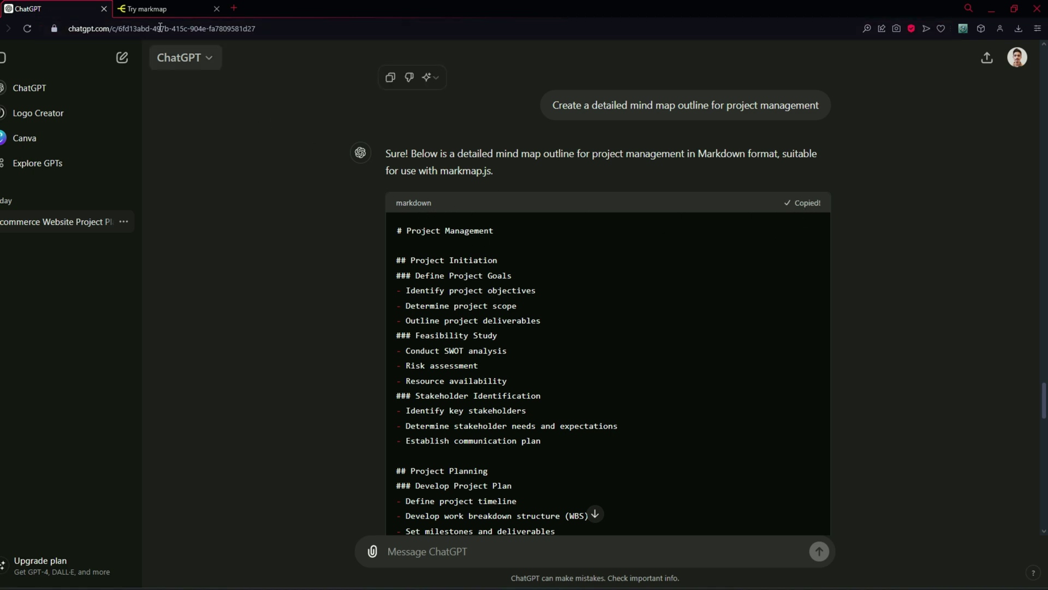
{"action": "left_click", "coordinate": [160, 9]}
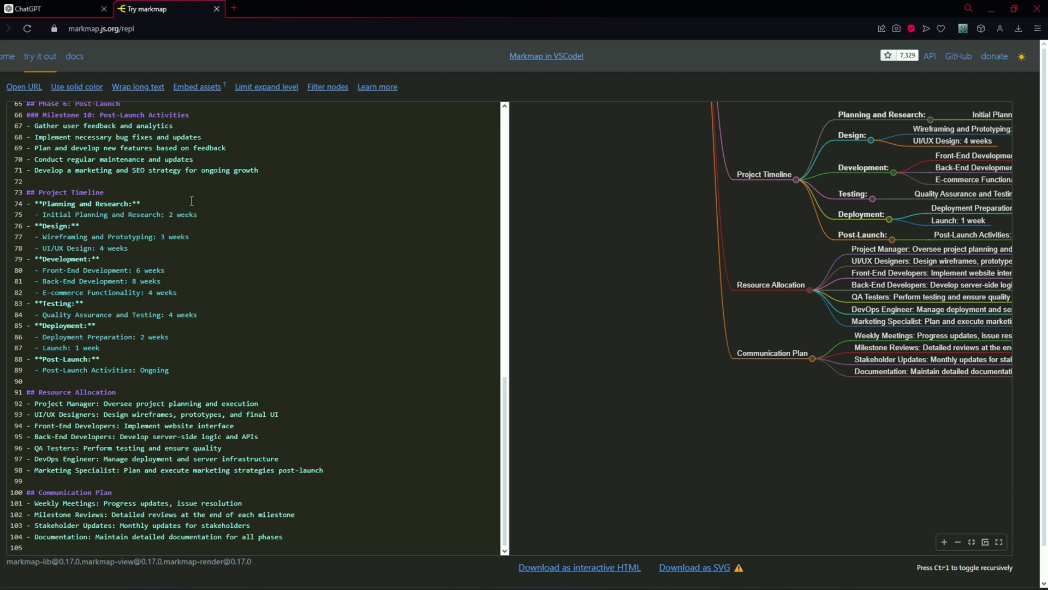
{"action": "key", "text": "ctrl+a"}
{"action": "key", "text": "ctrl+v"}
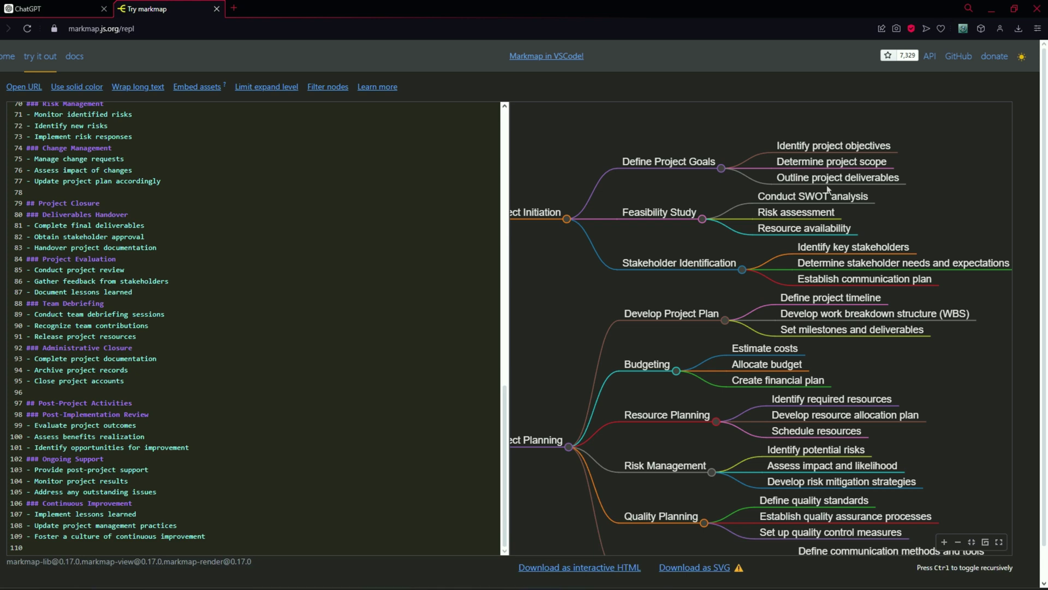
{"action": "scroll", "coordinate": [929, 227], "scroll_direction": "down", "scroll_amount": 10}
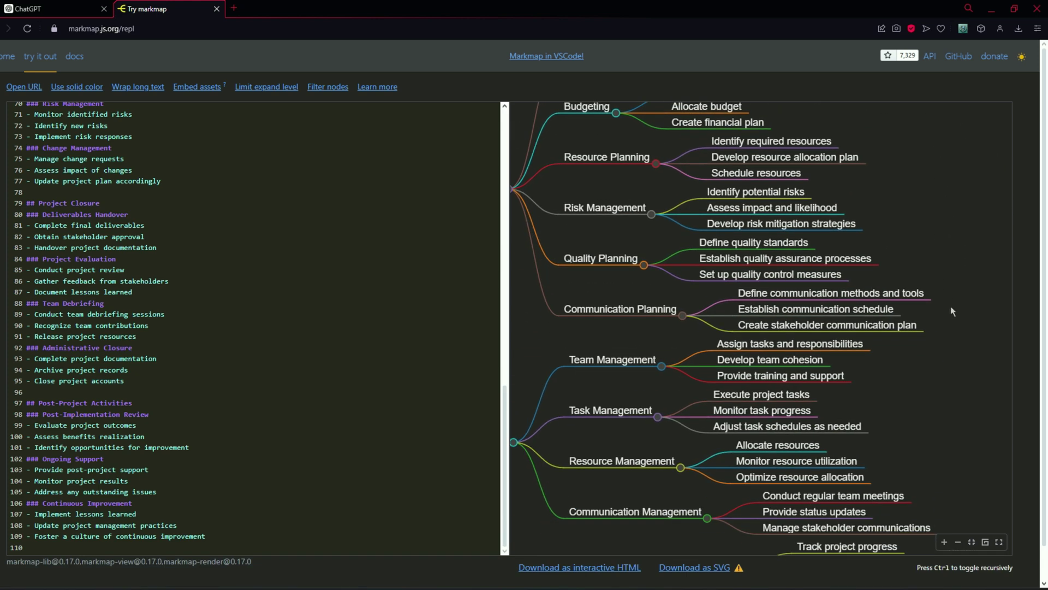
{"action": "scroll", "coordinate": [881, 261], "scroll_direction": "down", "scroll_amount": 4}
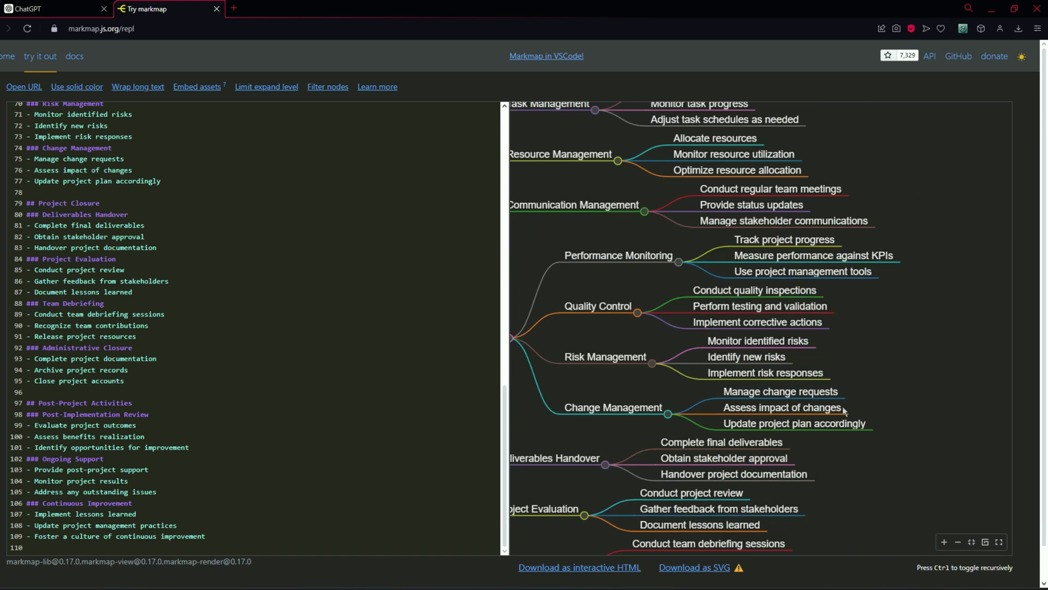
{"action": "scroll", "coordinate": [844, 411], "scroll_direction": "down", "scroll_amount": 8}
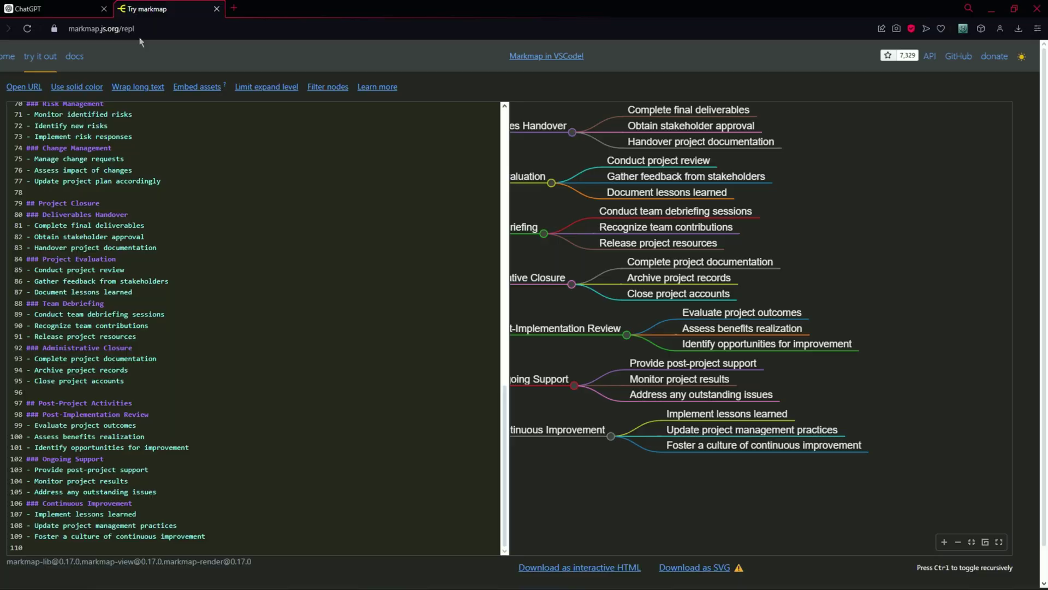
{"action": "key", "text": "ctrl+shift+Tab"}
{"action": "scroll", "coordinate": [643, 234], "scroll_direction": "down", "scroll_amount": 2}
{"action": "scroll", "coordinate": [628, 123], "scroll_direction": "up", "scroll_amount": 2}
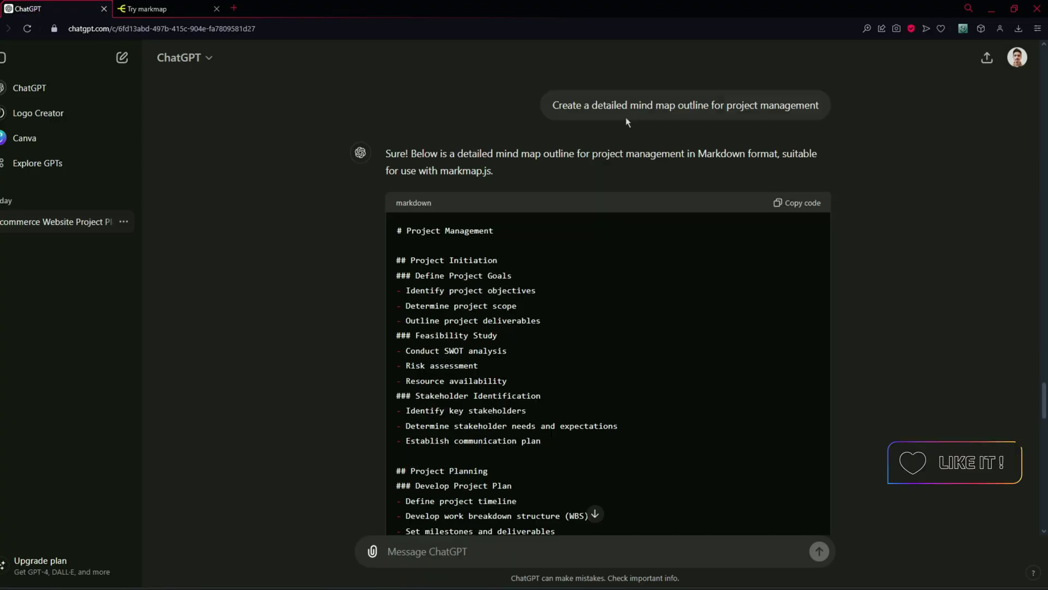
{"action": "scroll", "coordinate": [575, 227], "scroll_direction": "up", "scroll_amount": 1}
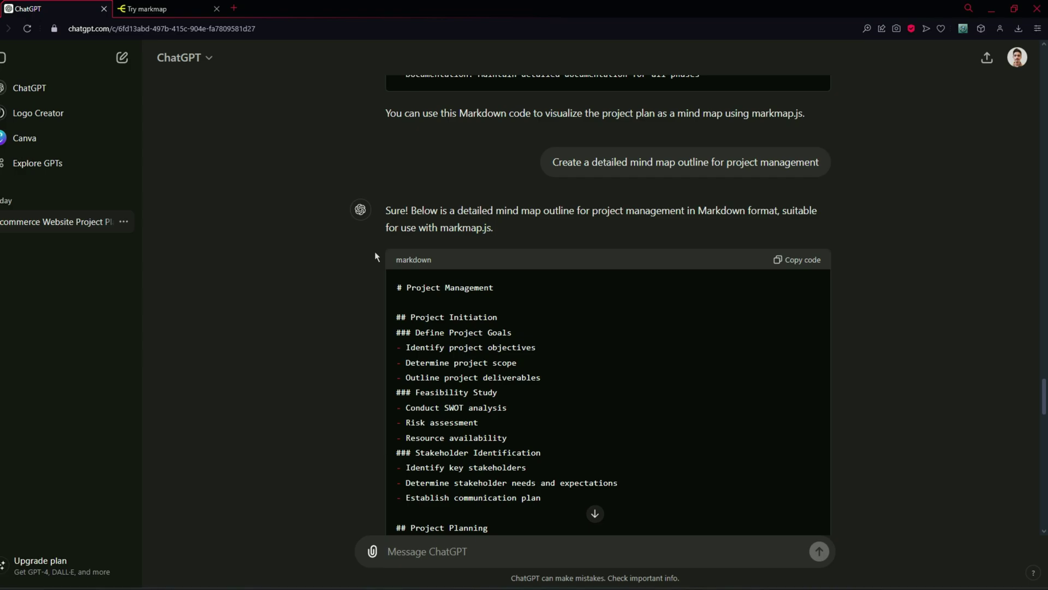
{"action": "left_click", "coordinate": [147, 9]}
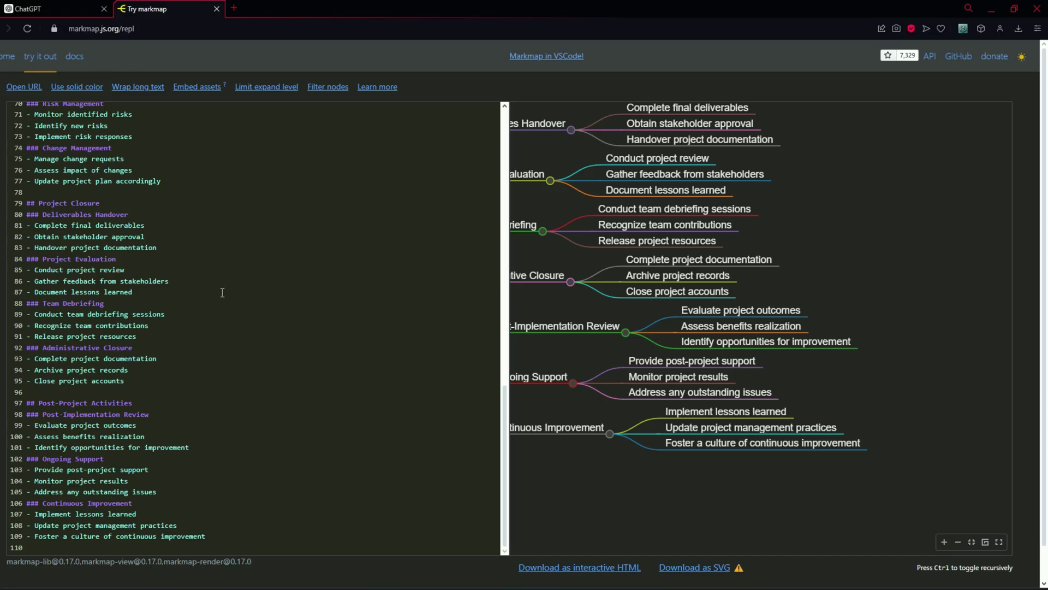
{"action": "left_click", "coordinate": [77, 7]}
{"action": "scroll", "coordinate": [685, 258], "scroll_direction": "up", "scroll_amount": 3}
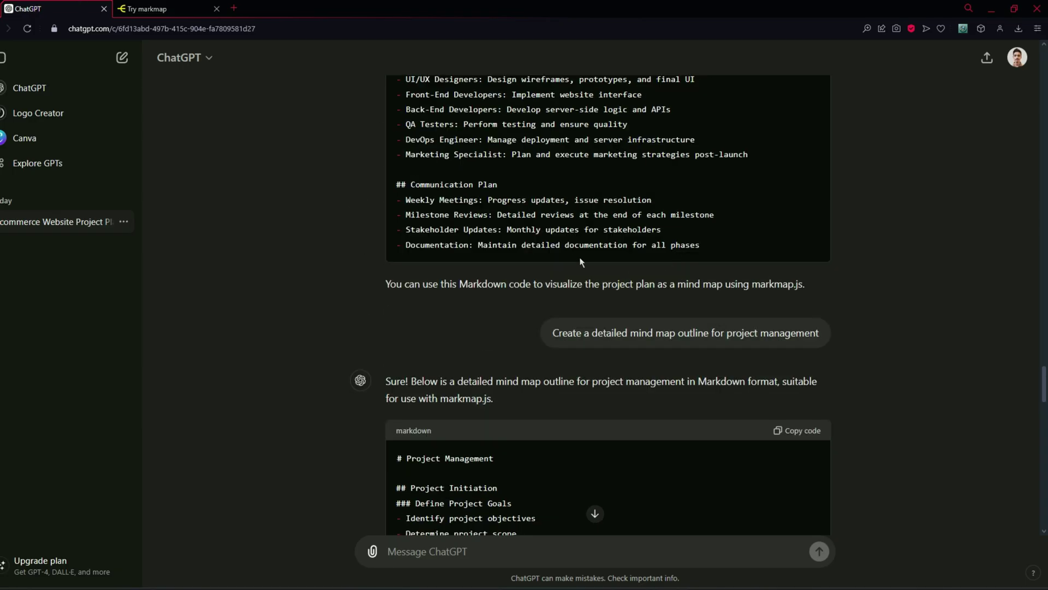
{"action": "scroll", "coordinate": [529, 450], "scroll_direction": "down", "scroll_amount": 3}
{"action": "scroll", "coordinate": [532, 390], "scroll_direction": "up", "scroll_amount": 20}
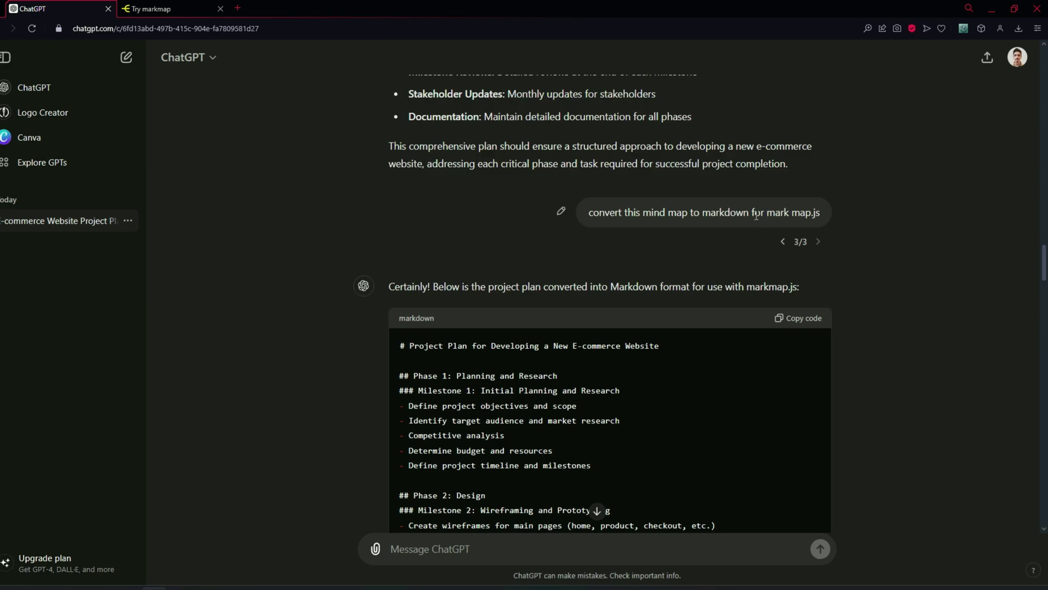
{"action": "left_click_drag", "start_coordinate": [768, 211], "coordinate": [821, 217]}
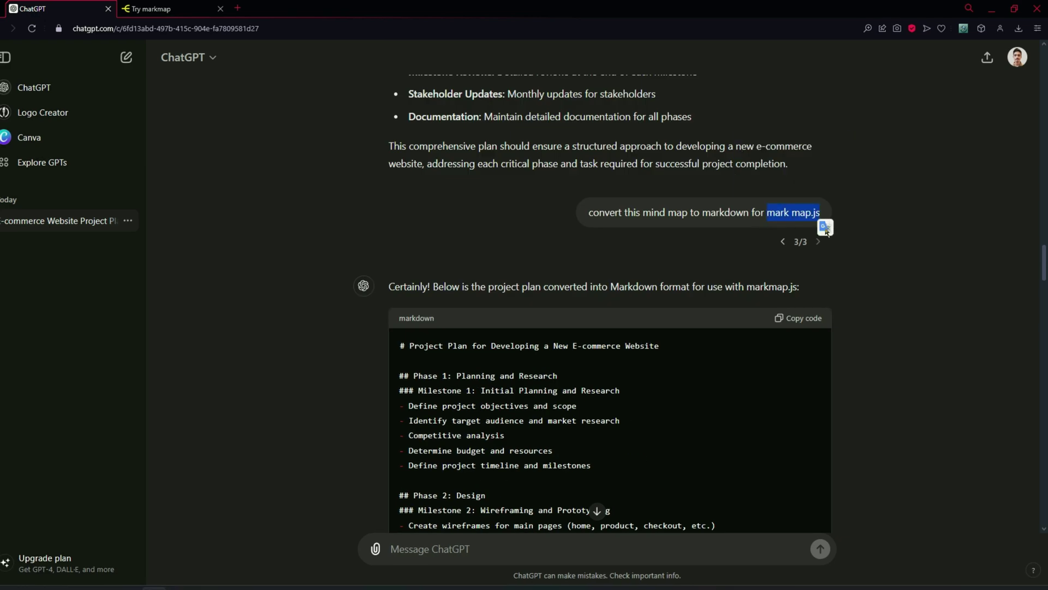
{"action": "key", "text": "ctrl+Tab"}
- Zoom the mind map out to show Project Initiation through Project Closure
{"action": "scroll", "coordinate": [709, 277], "scroll_direction": "down", "scroll_amount": 5}
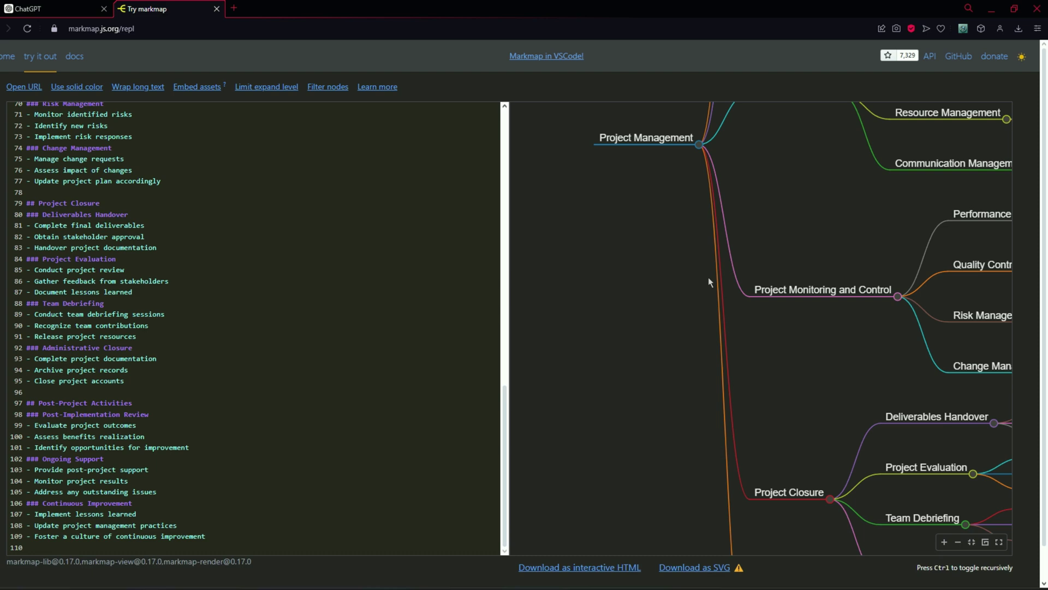
{"action": "scroll", "coordinate": [752, 341], "scroll_direction": "down", "scroll_amount": 5}
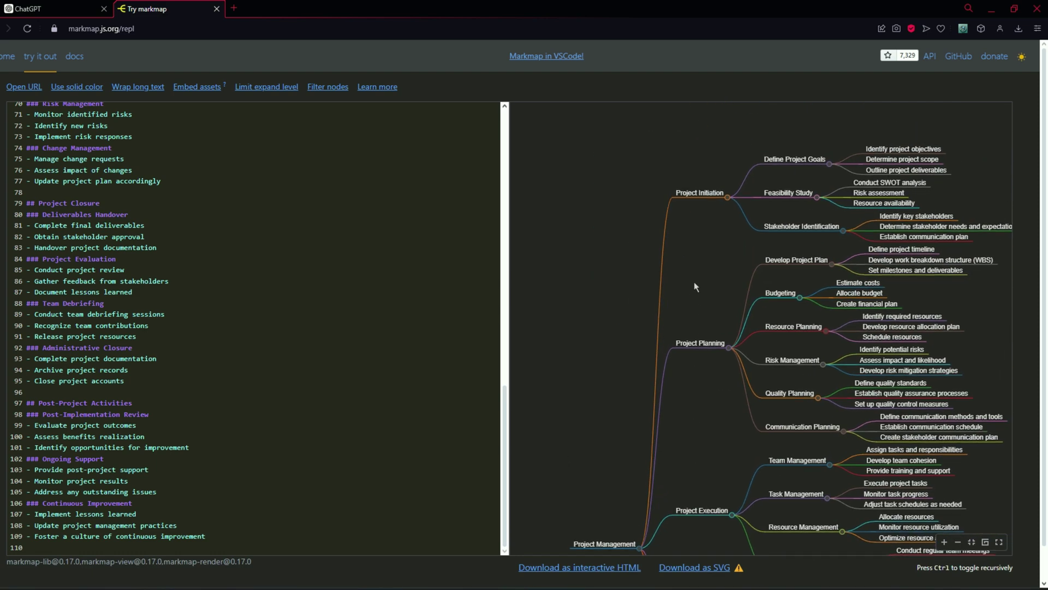
{"action": "scroll", "coordinate": [673, 317], "scroll_direction": "up", "scroll_amount": 1}
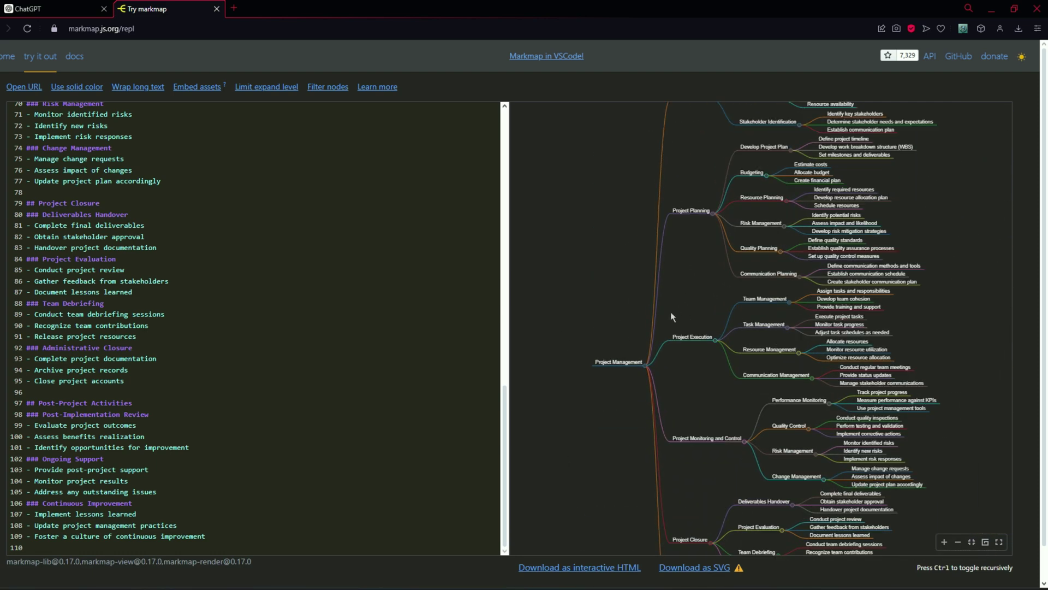